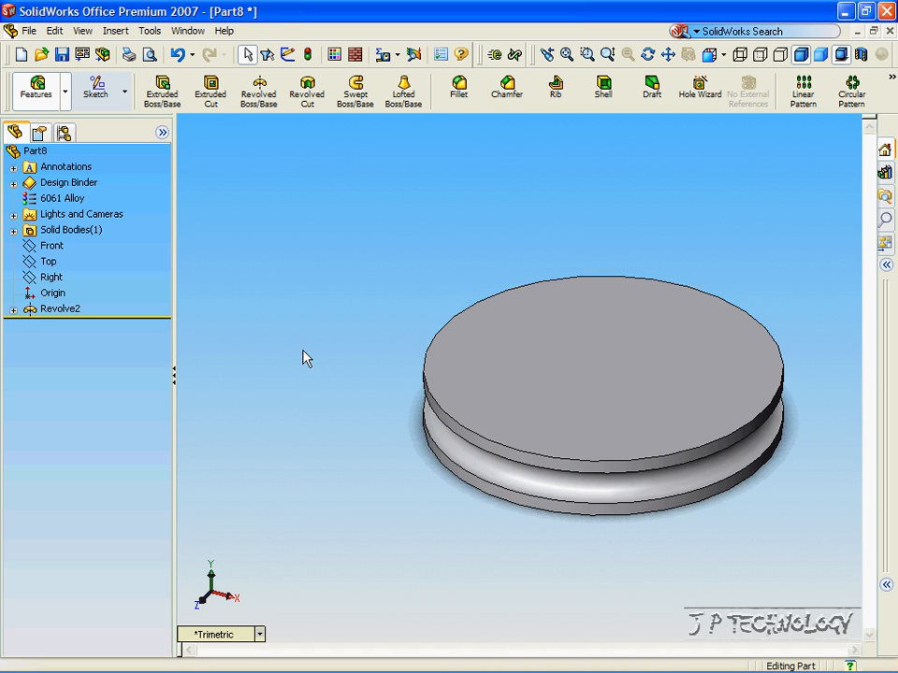
# Sketch a rectangle about 76 by 14 mm on the Front plane, from the origin to beyond the grooved disc's outer edge
pyautogui.click(259, 634)
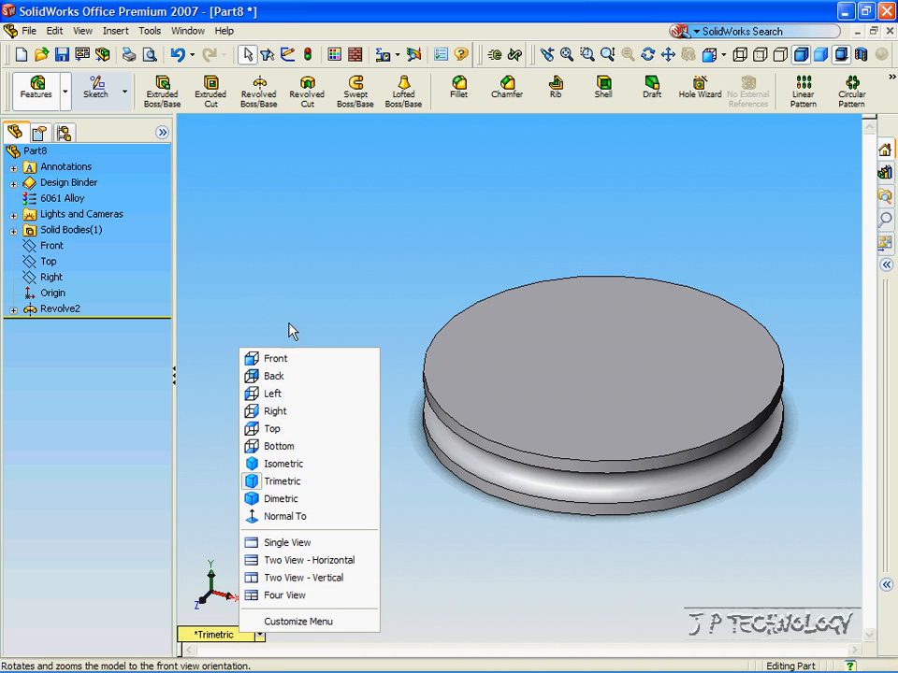
pyautogui.click(293, 359)
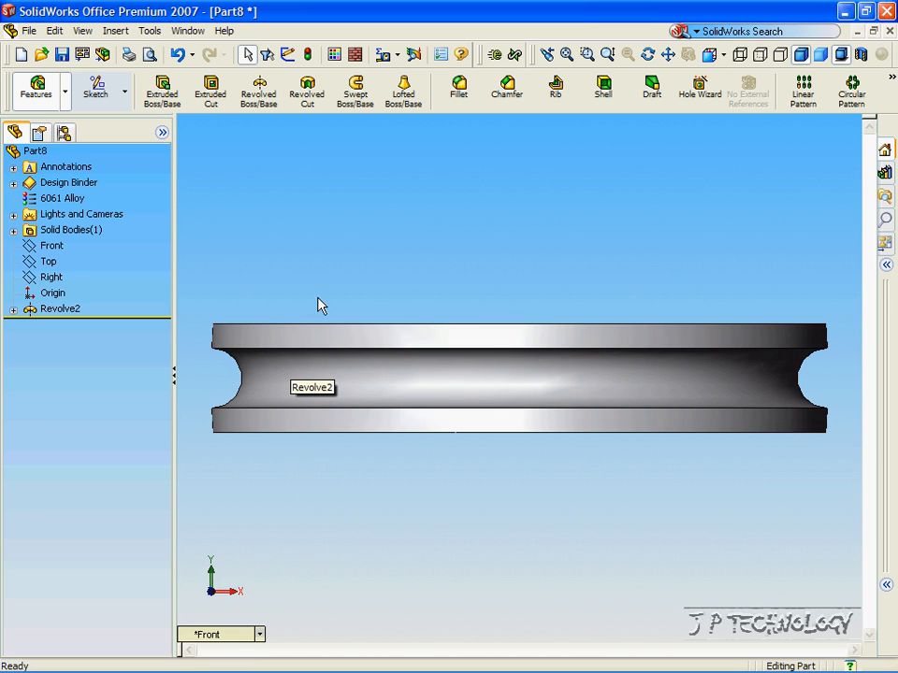
pyautogui.click(56, 249)
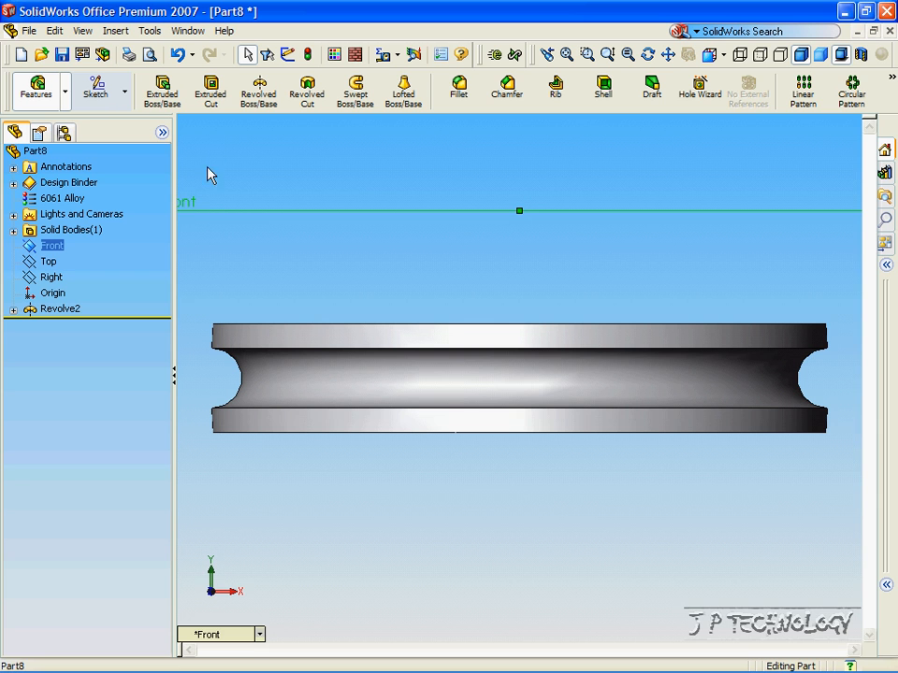
pyautogui.click(99, 94)
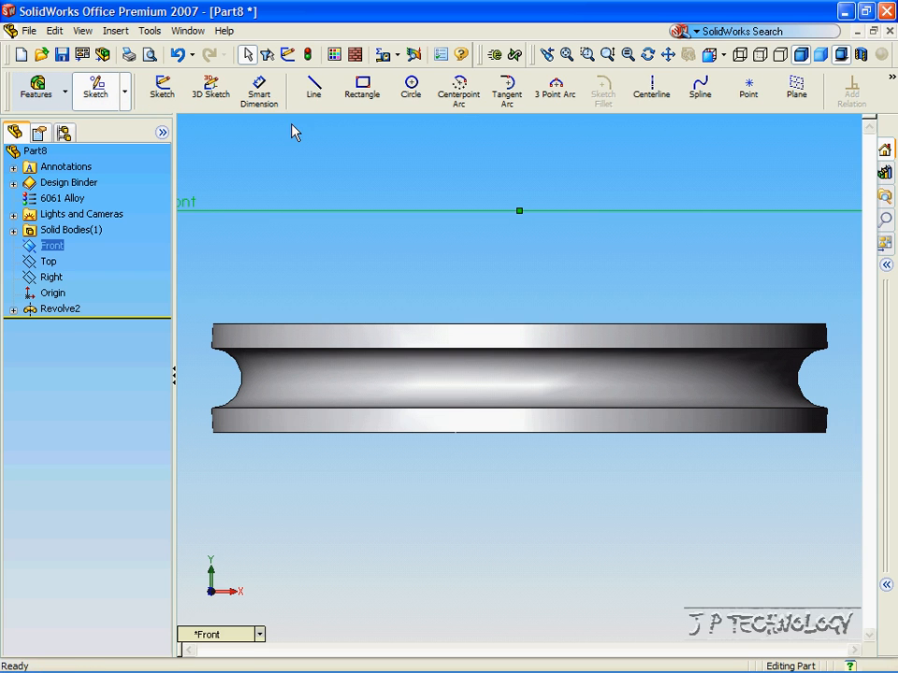
pyautogui.click(363, 89)
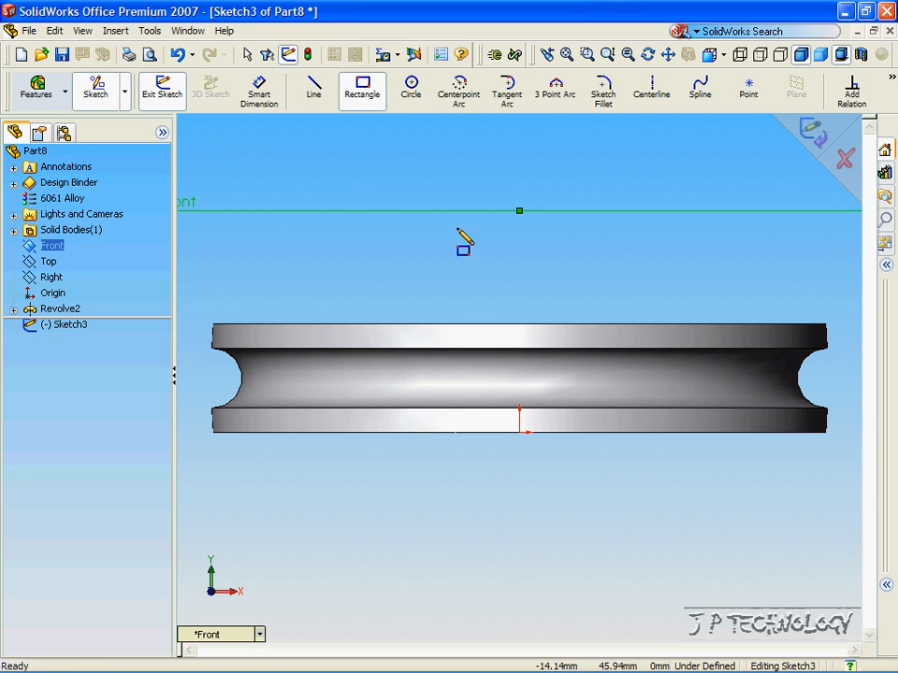
pyautogui.click(520, 432)
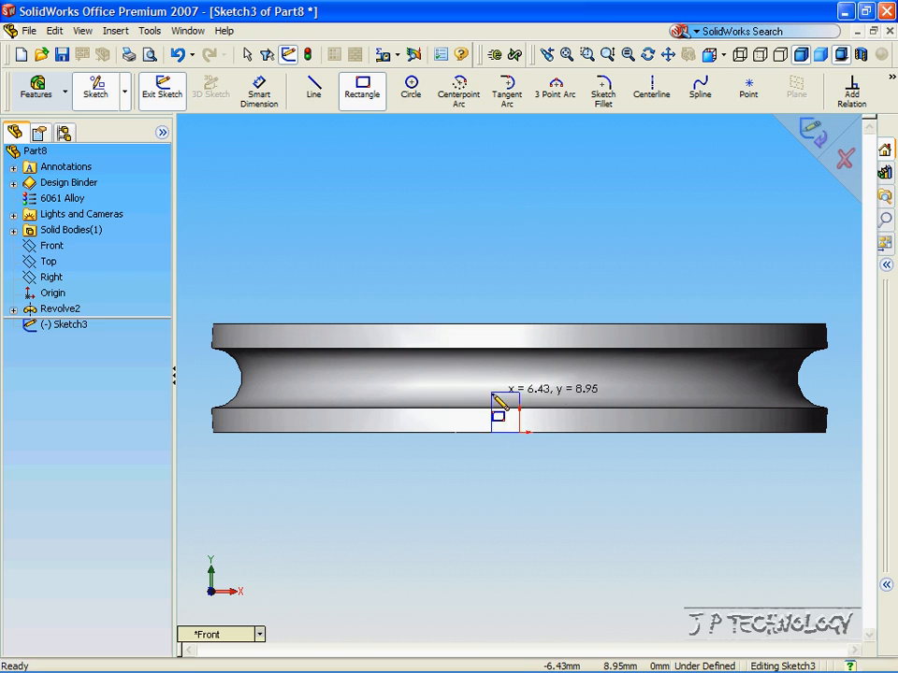
pyautogui.click(184, 370)
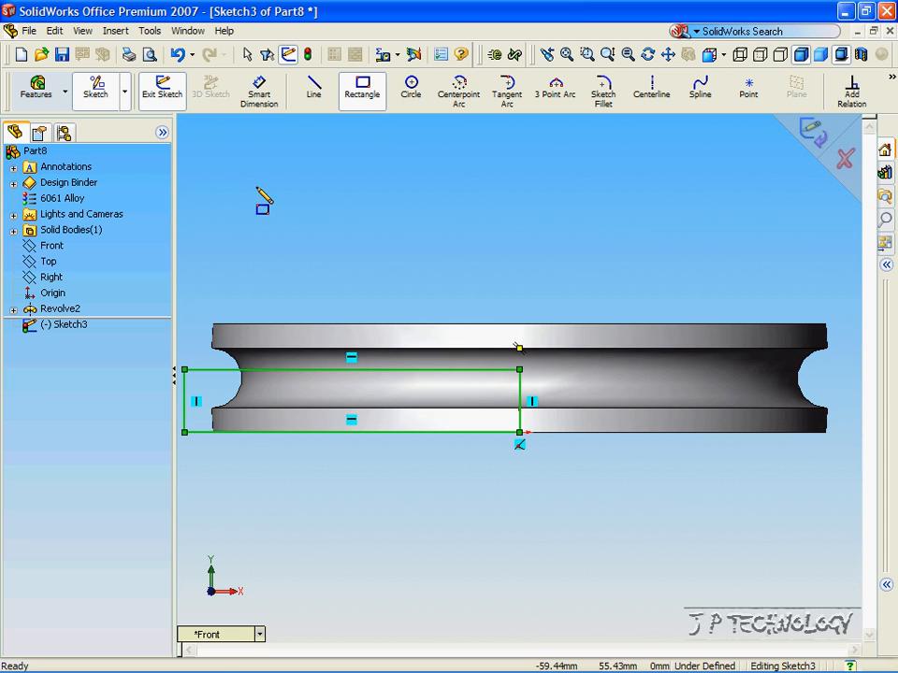
# Dimension the rectangle's height between its two horizontal lines as 10 mm
pyautogui.click(260, 93)
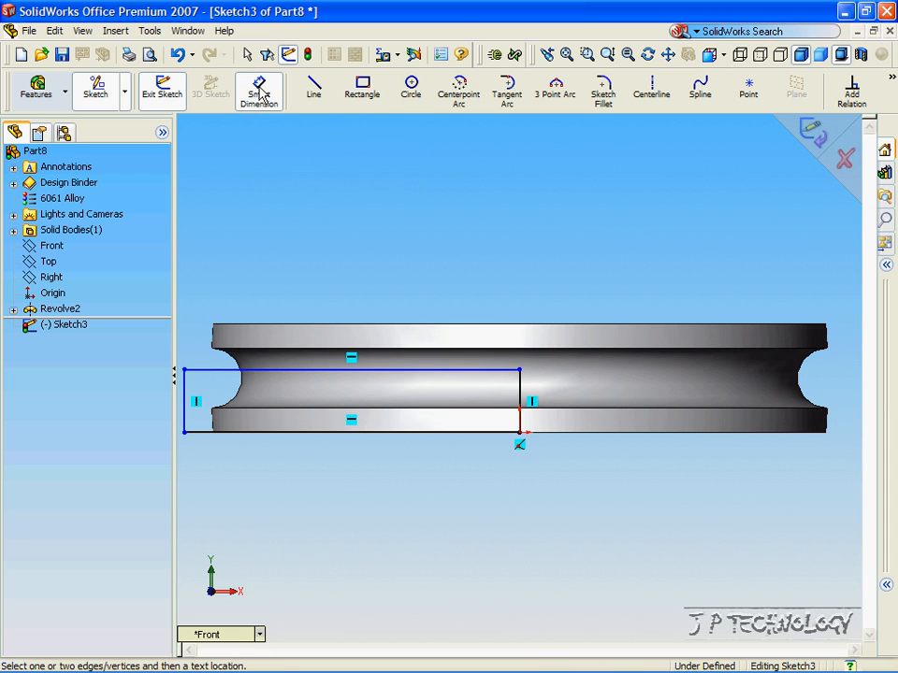
pyautogui.click(209, 371)
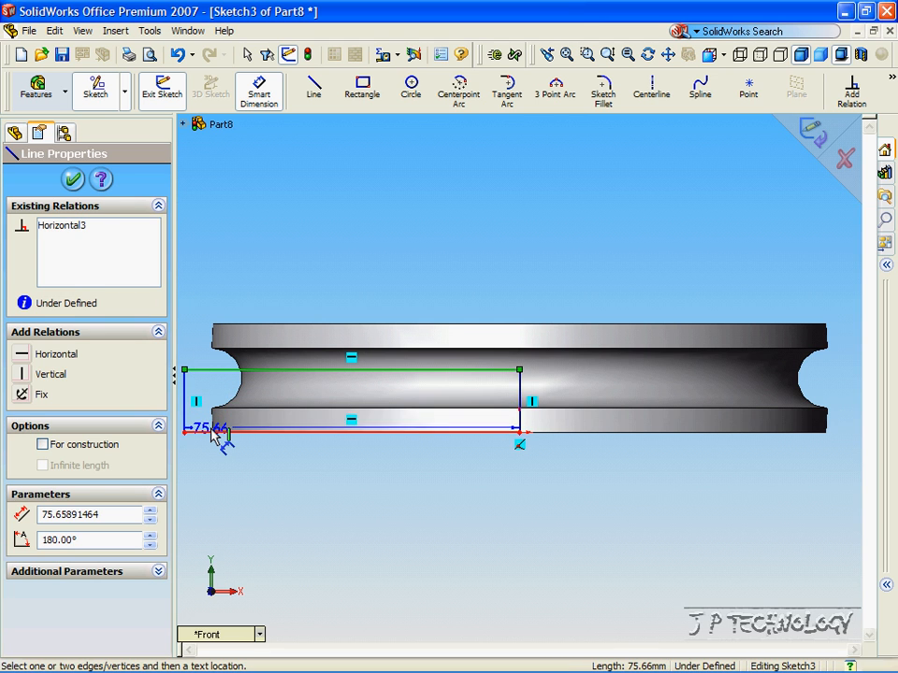
pyautogui.click(215, 433)
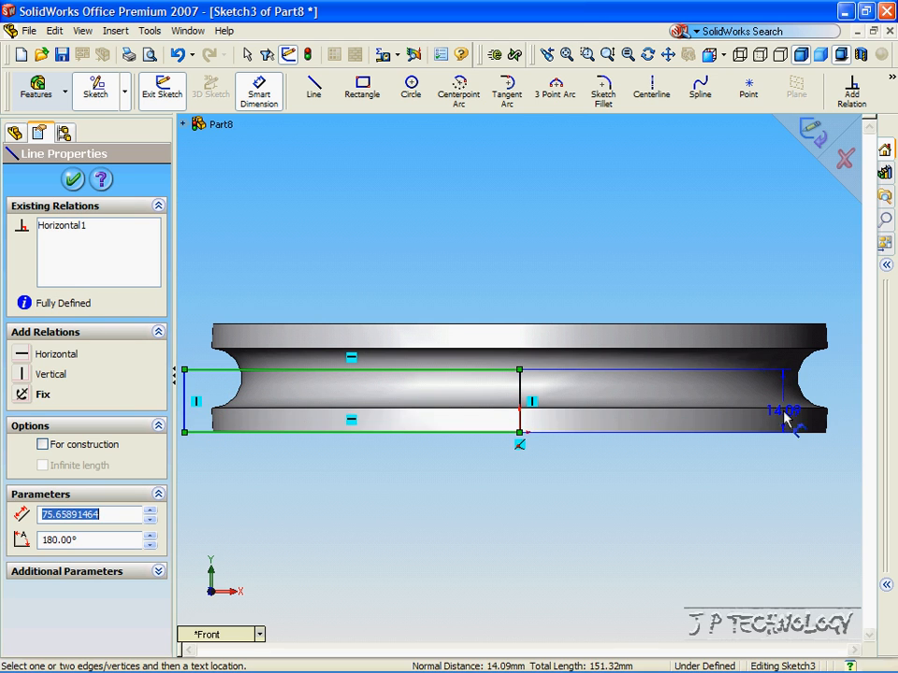
pyautogui.click(838, 400)
pyautogui.write('10')
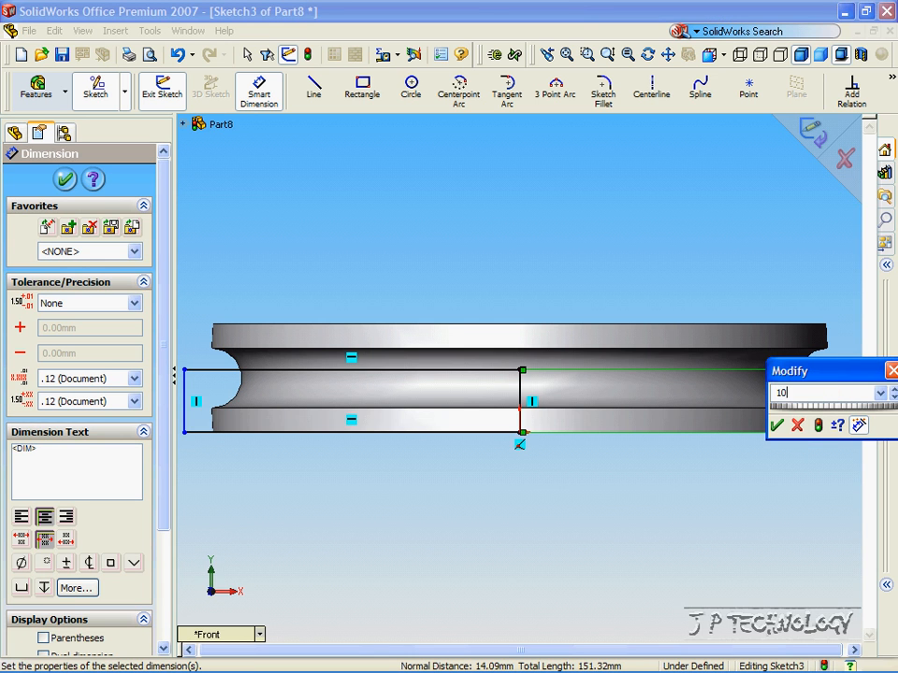
pyautogui.press('Return')
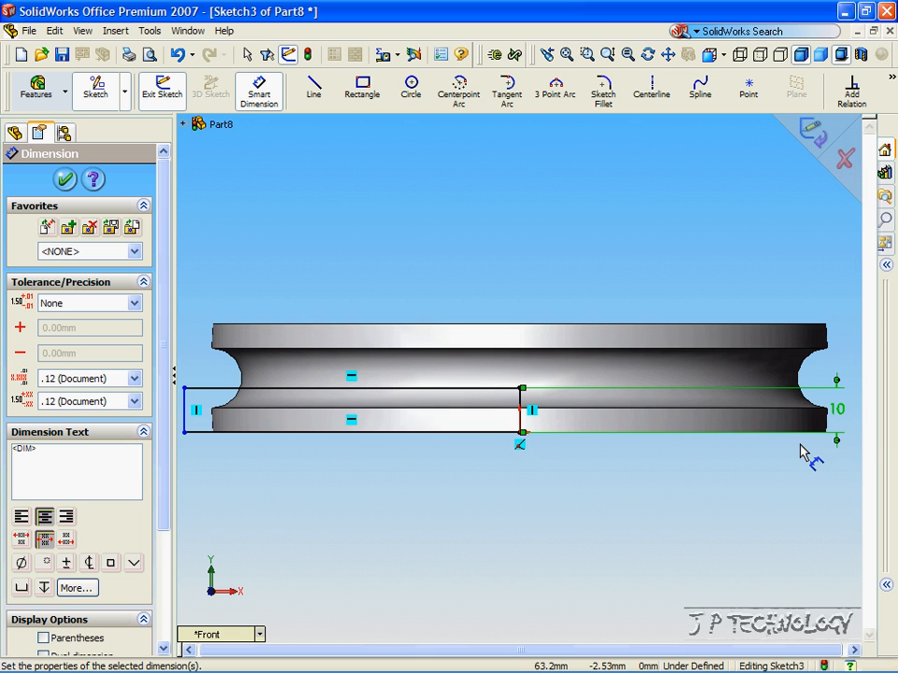
pyautogui.click(66, 180)
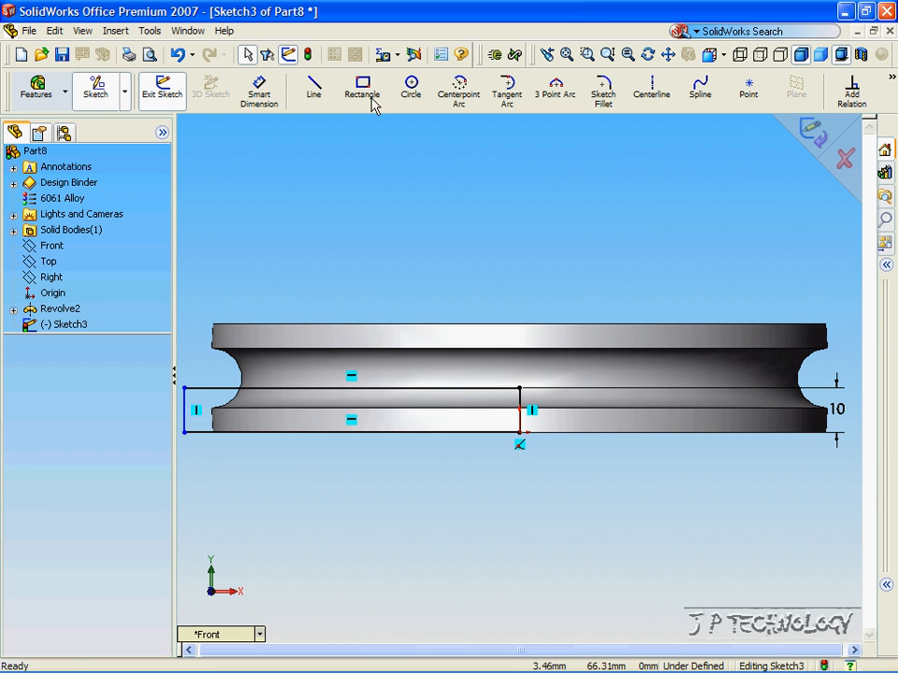
# Cut the disc with a 360° one-direction Revolved Cut of the rectangle about its vertical line at the origin
pyautogui.click(42, 94)
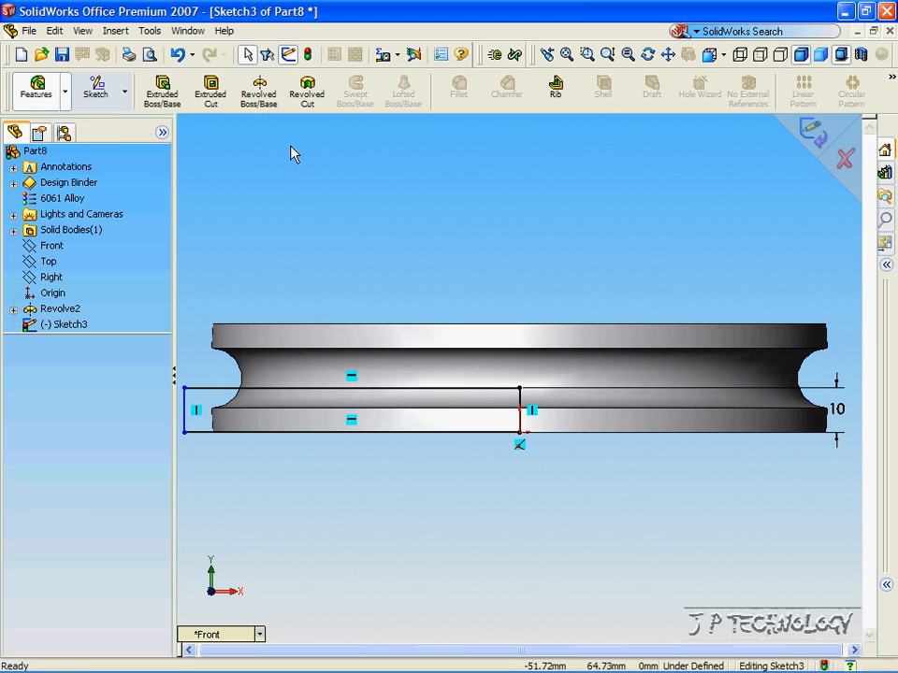
pyautogui.click(307, 97)
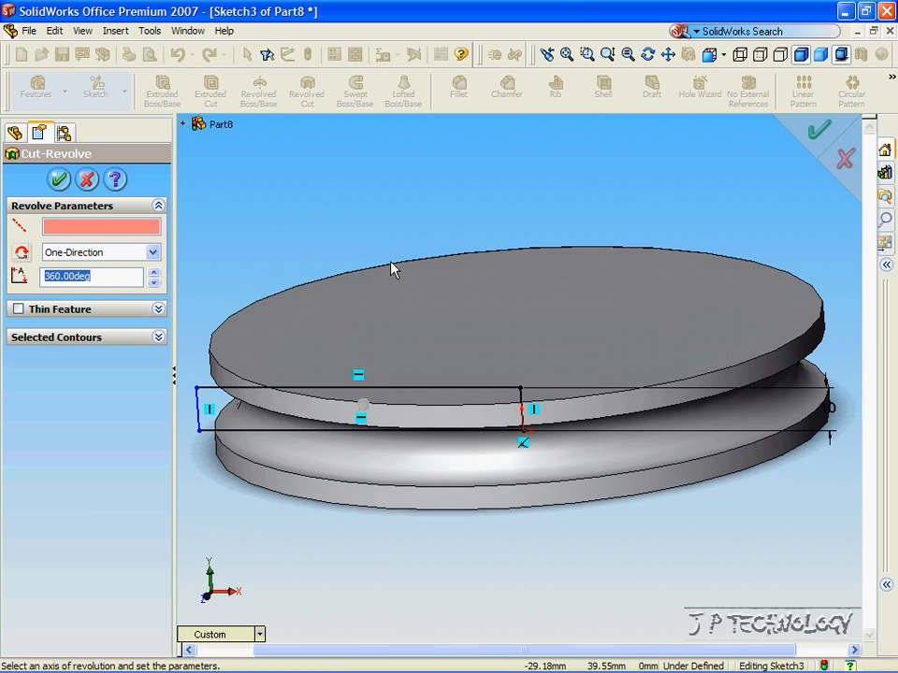
pyautogui.click(522, 411)
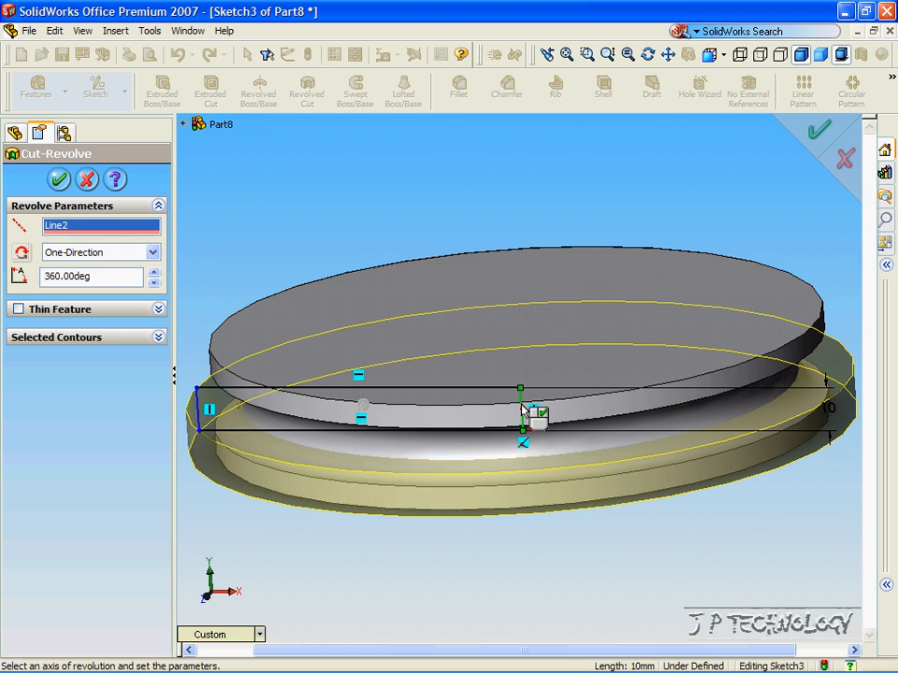
pyautogui.moveTo(492, 520)
pyautogui.mouseDown(button='middle')
pyautogui.moveTo(510, 572)
pyautogui.moveTo(475, 533)
pyautogui.moveTo(431, 388)
pyautogui.mouseUp(button='middle')
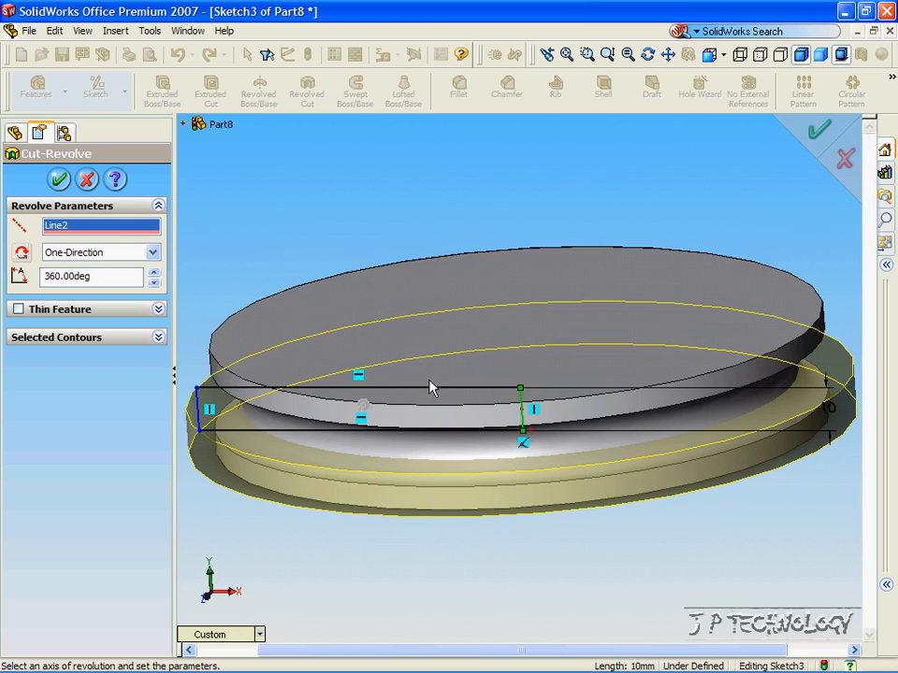
pyautogui.scroll(5, 351, 327)
pyautogui.moveTo(419, 445); pyautogui.dragTo(458, 454, button='middle')
pyautogui.moveTo(400, 468)
pyautogui.mouseDown(button='middle')
pyautogui.moveTo(254, 426)
pyautogui.moveTo(268, 423)
pyautogui.moveTo(247, 389)
pyautogui.mouseUp(button='middle')
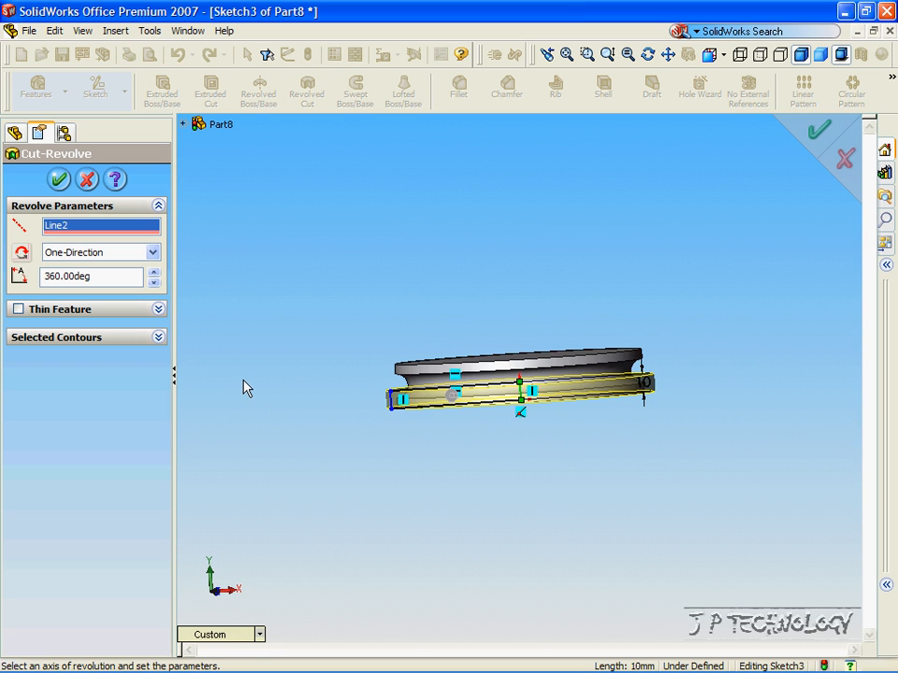
pyautogui.click(57, 181)
# Examine the cut disc from several angles and bring up the curved solid tube in Part10
pyautogui.moveTo(393, 307); pyautogui.dragTo(417, 450, button='middle')
pyautogui.press('Up')
pyautogui.press('Down')
pyautogui.press('Down')
pyautogui.press('Down')
pyautogui.press('Down')
pyautogui.press('Down')
pyautogui.press('Down')
pyautogui.press('Down')
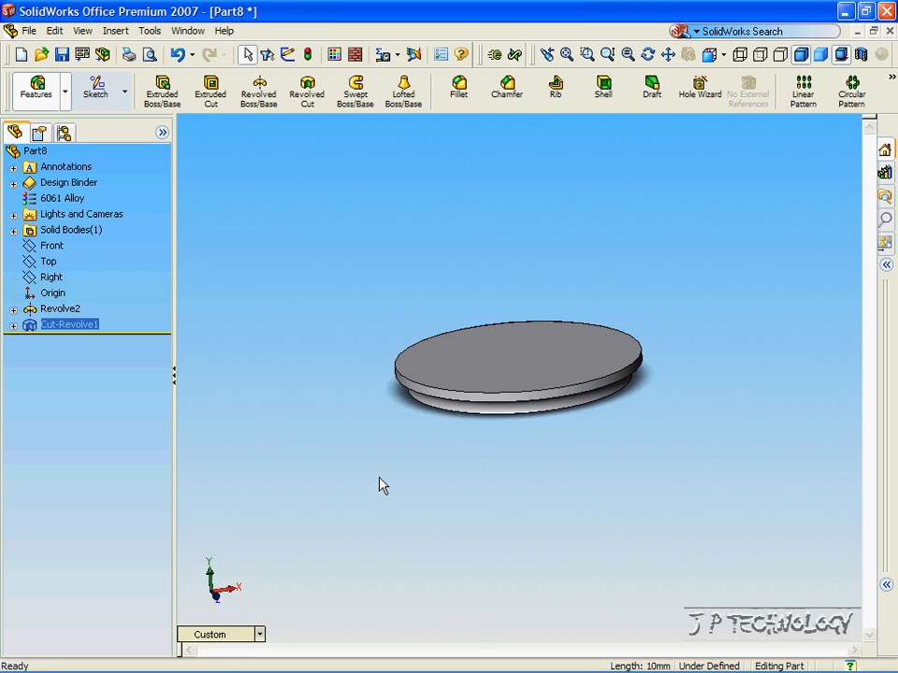
pyautogui.press('Down')
pyautogui.press('Down')
pyautogui.press('Down')
pyautogui.press('Up')
pyautogui.press('Up')
pyautogui.press('Up')
pyautogui.press('Up')
pyautogui.press('Up')
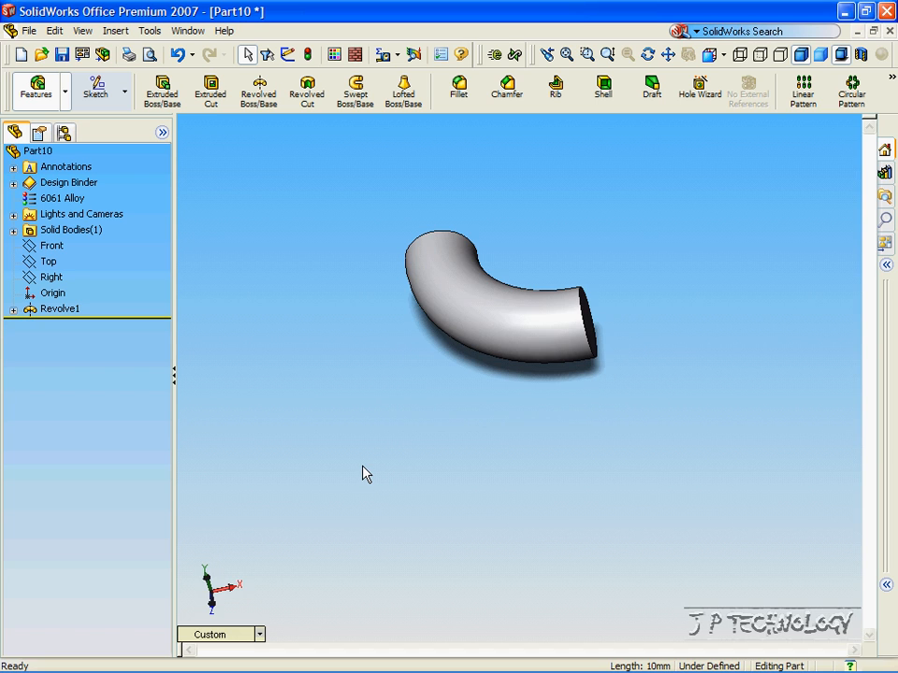
# Sketch a circle of about 20.4 mm radius on the Front plane, centred on the tube's circular end
pyautogui.click(238, 636)
pyautogui.click(278, 356)
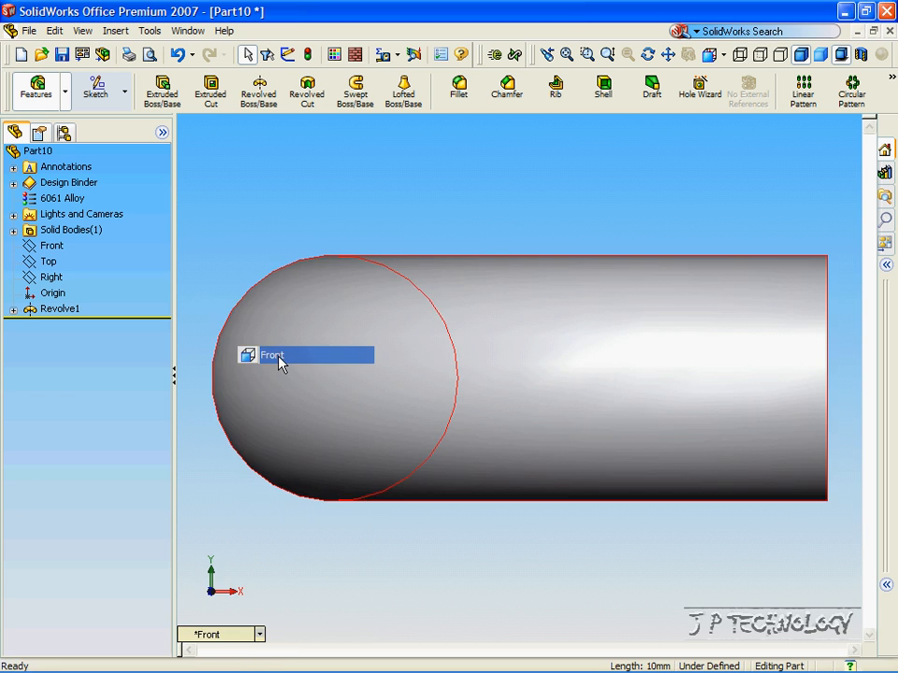
pyautogui.click(64, 249)
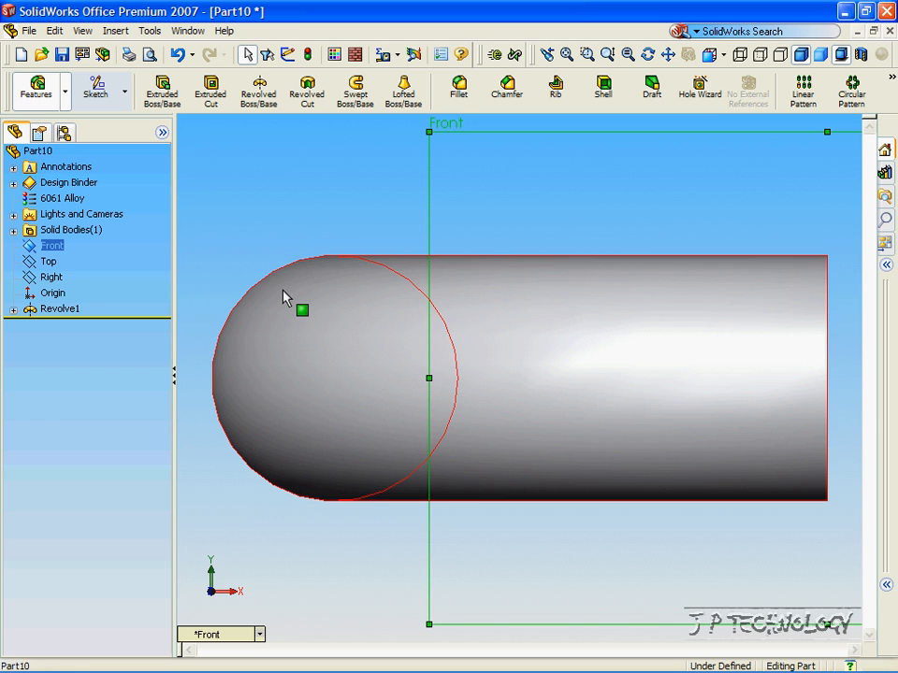
pyautogui.click(105, 89)
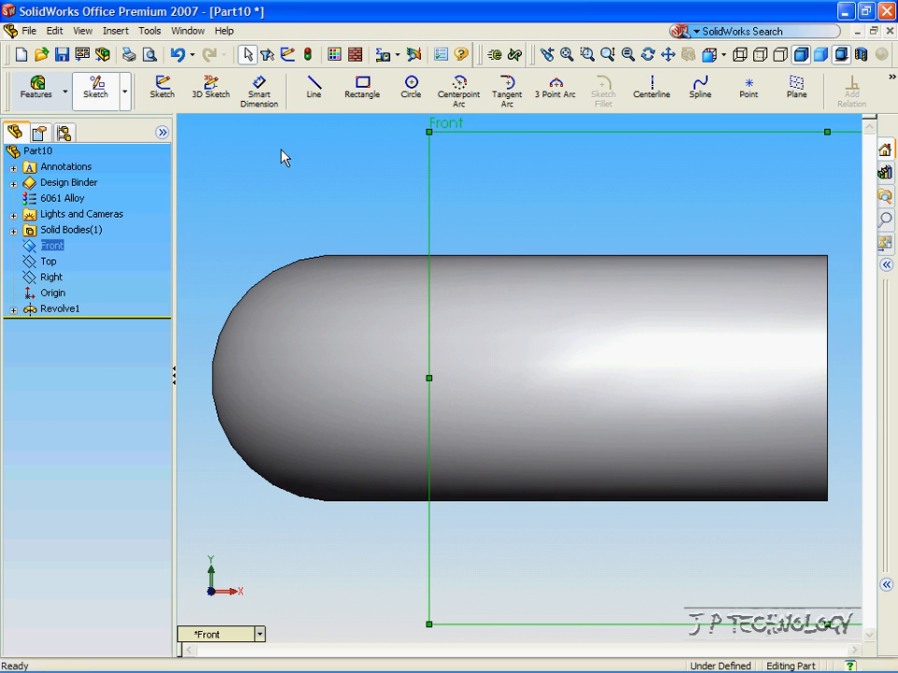
pyautogui.click(412, 94)
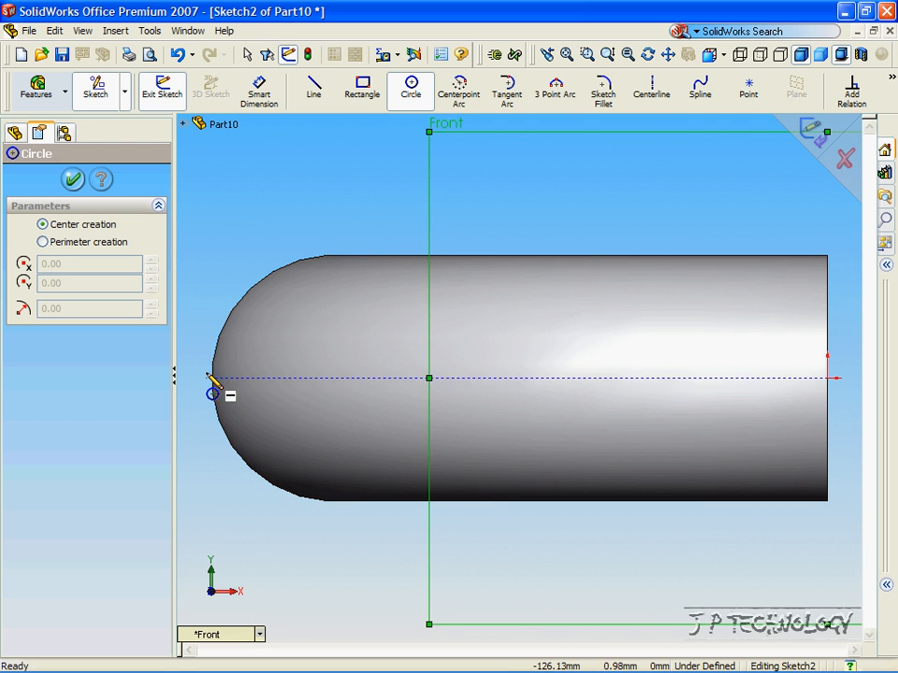
pyautogui.moveTo(212, 379)
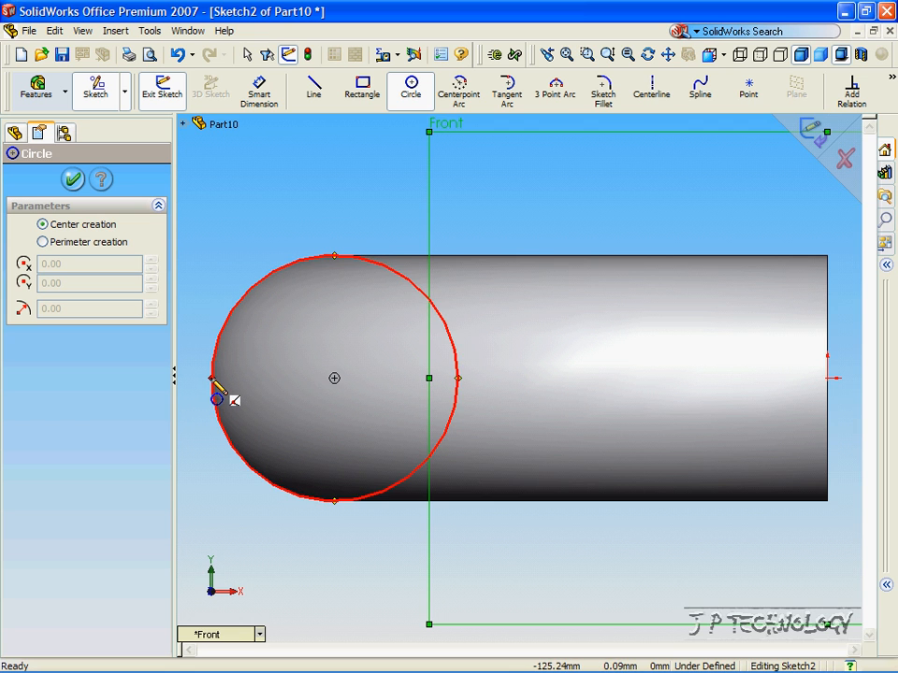
pyautogui.click(334, 379)
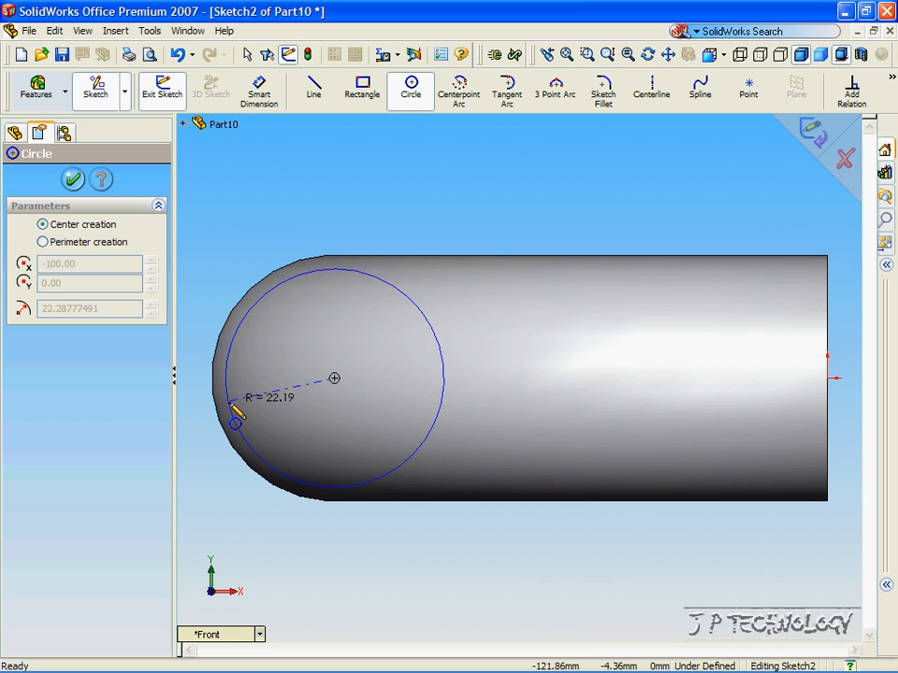
pyautogui.click(236, 381)
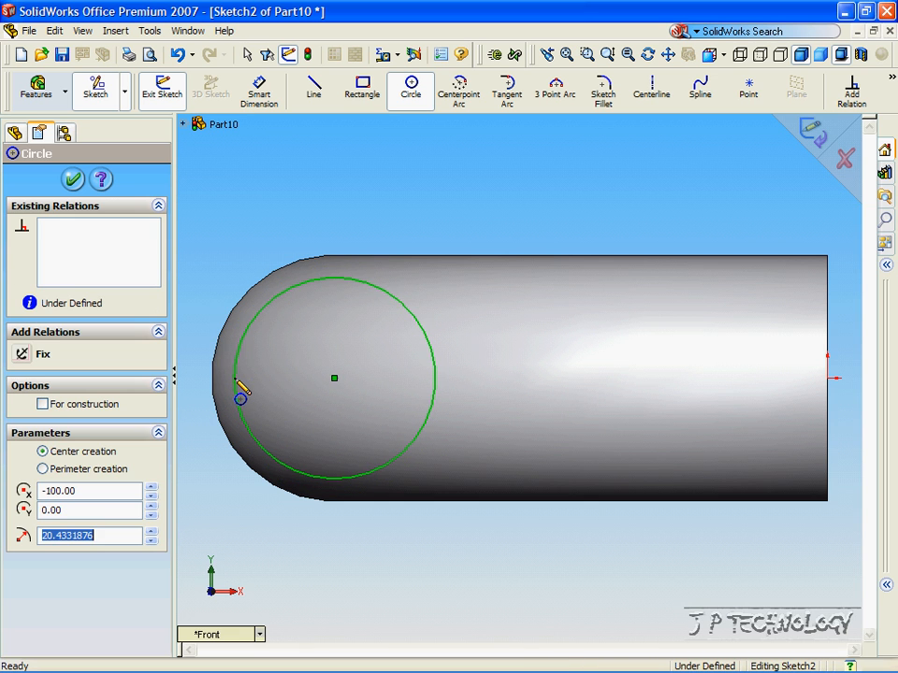
# Set the circle's radius to 20 mm
pyautogui.write('2')
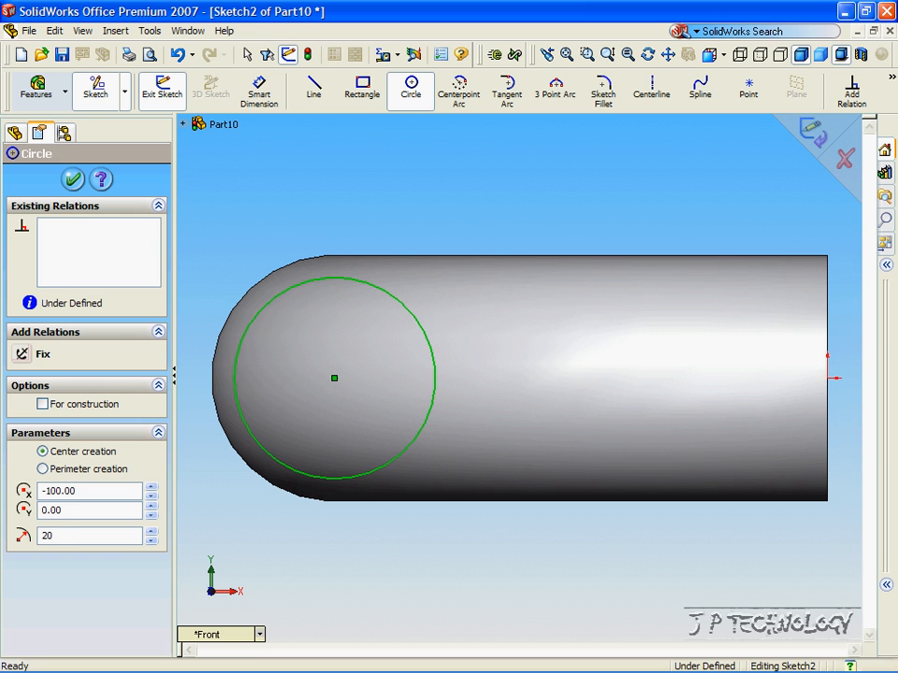
pyautogui.write('0')
pyautogui.press('Return')
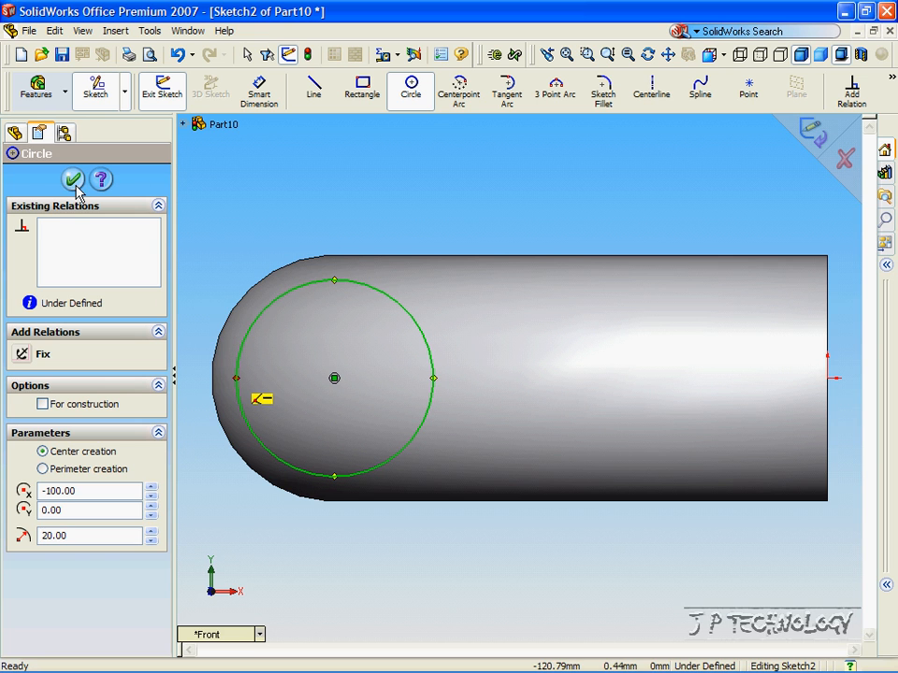
pyautogui.click(74, 181)
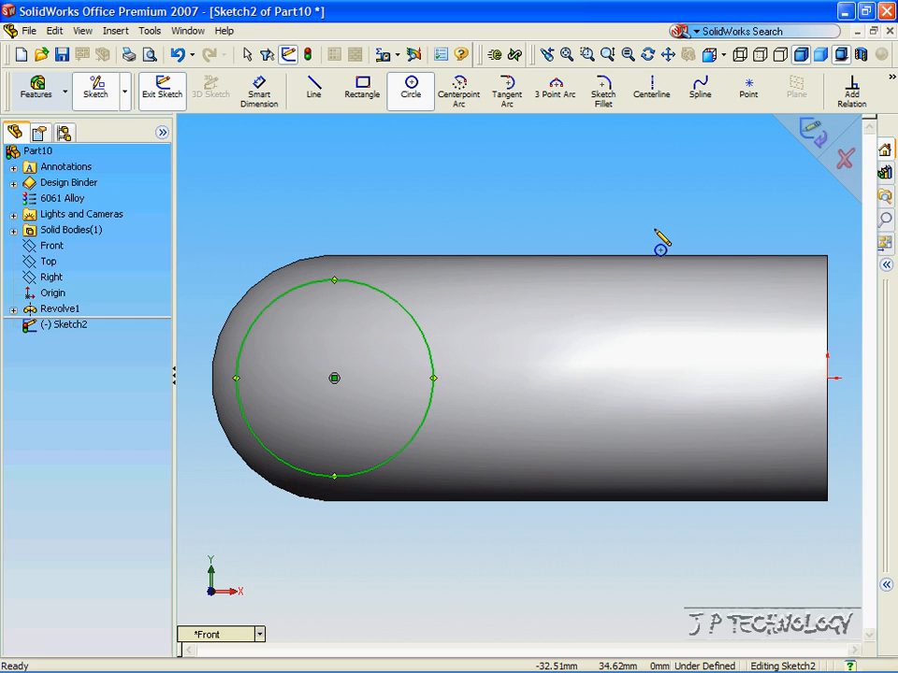
# Display the temporary axes of the curved tube in an isometric view
pyautogui.click(255, 635)
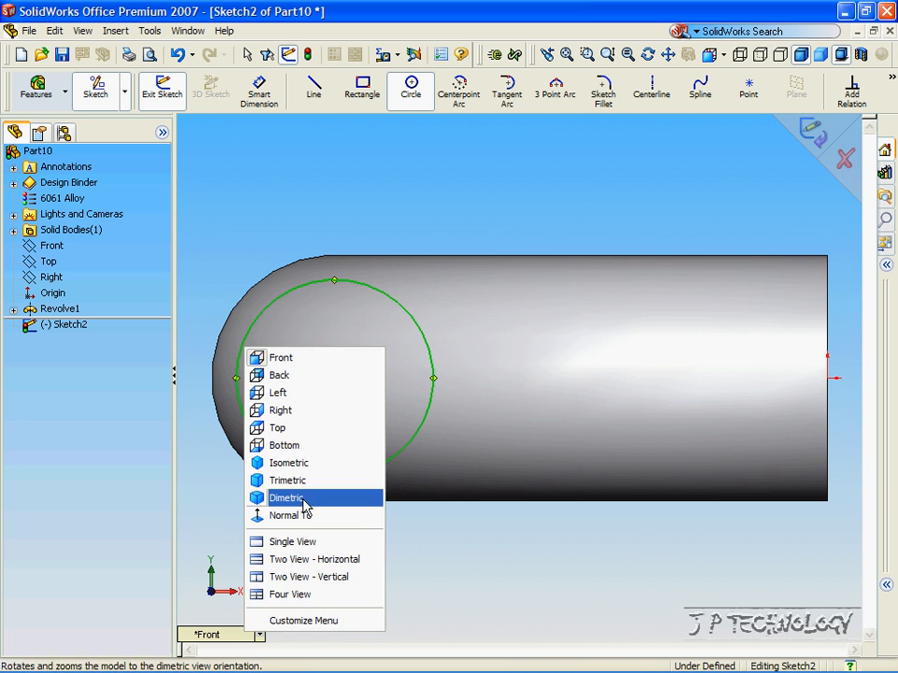
pyautogui.click(298, 464)
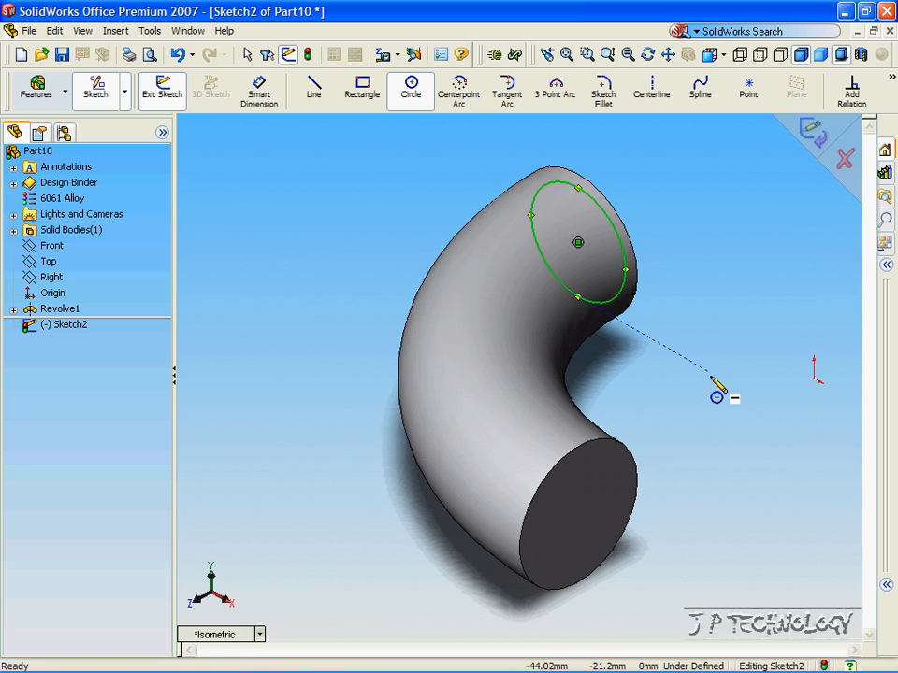
pyautogui.scroll(2, 365, 257)
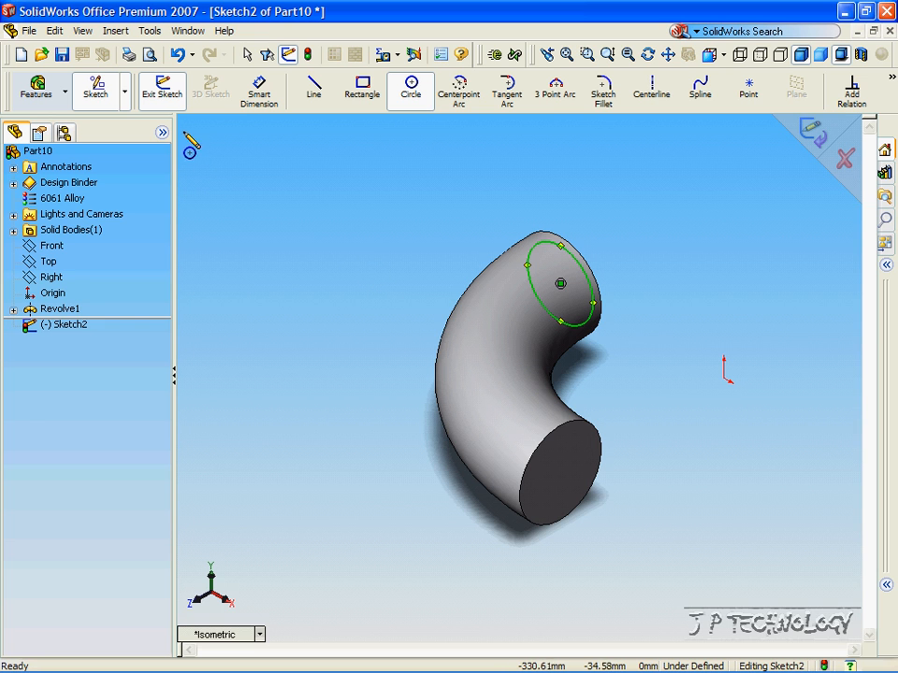
pyautogui.click(82, 31)
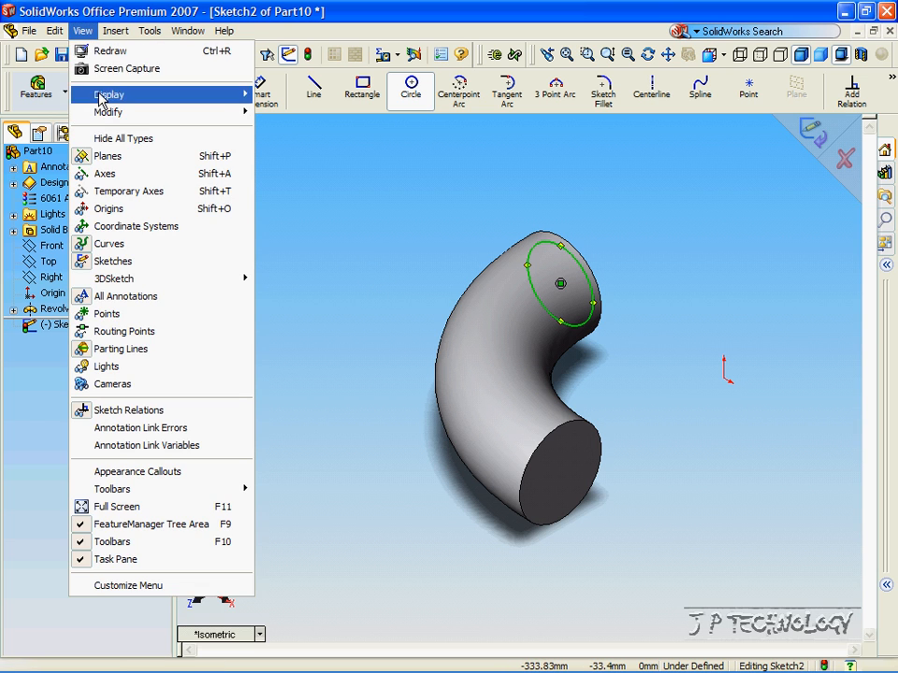
pyautogui.click(124, 193)
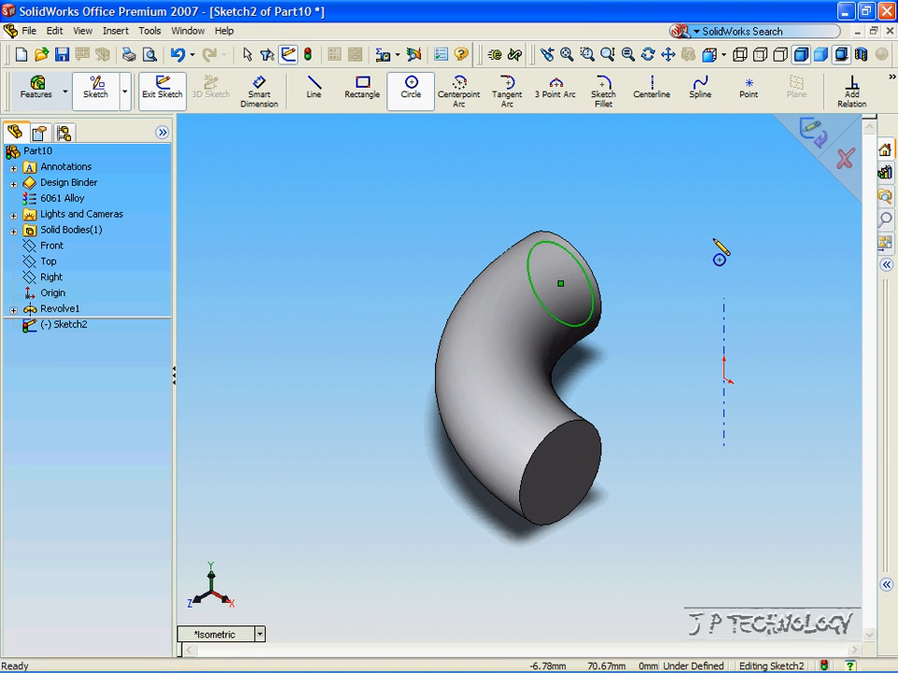
# Start a Revolved Cut of the sketched circle about the tube's temporary axis and try reversing its direction
pyautogui.click(37, 89)
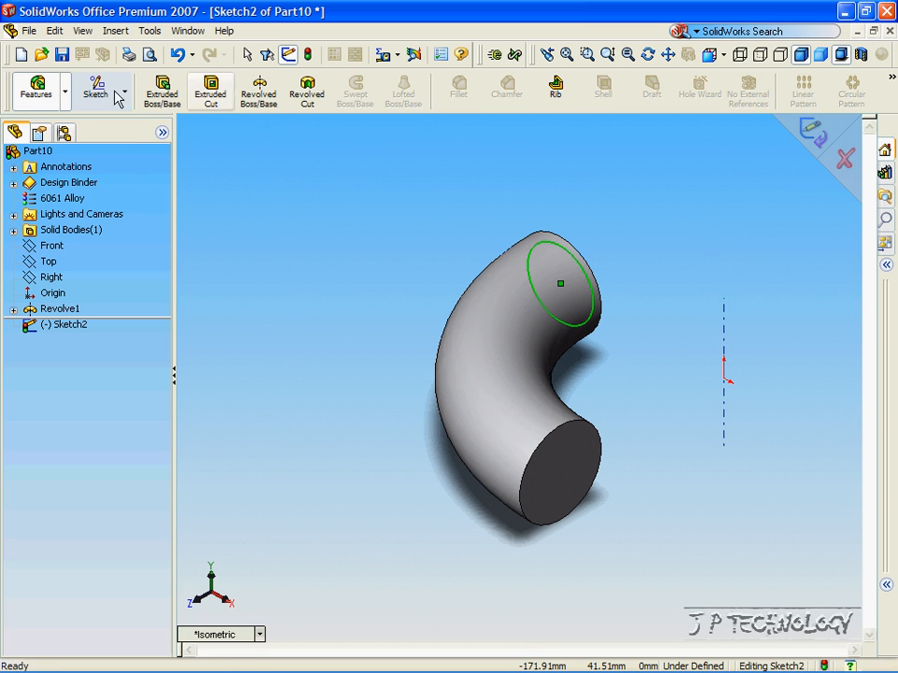
pyautogui.click(307, 93)
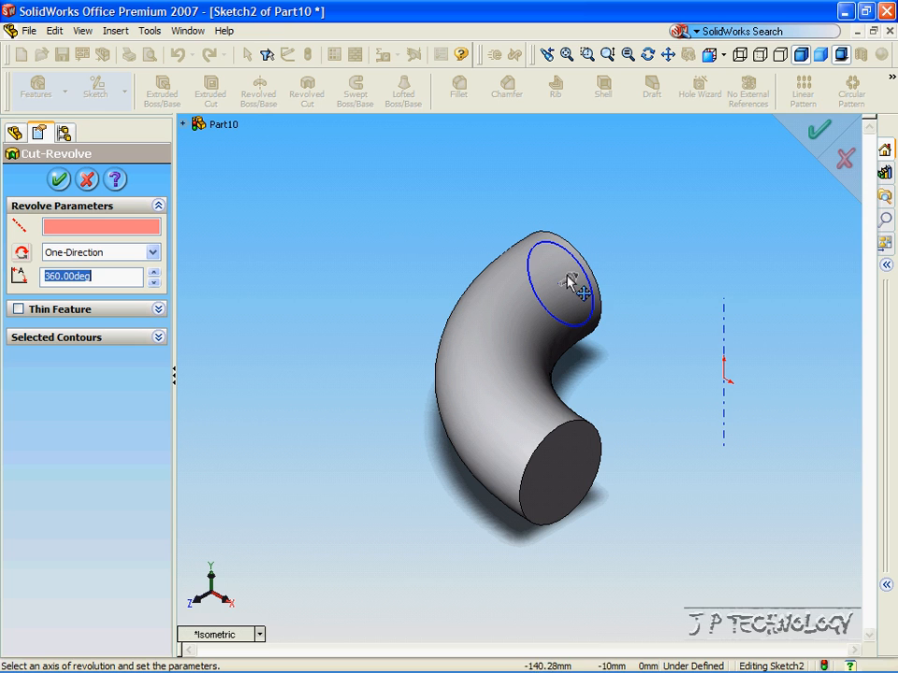
pyautogui.click(727, 340)
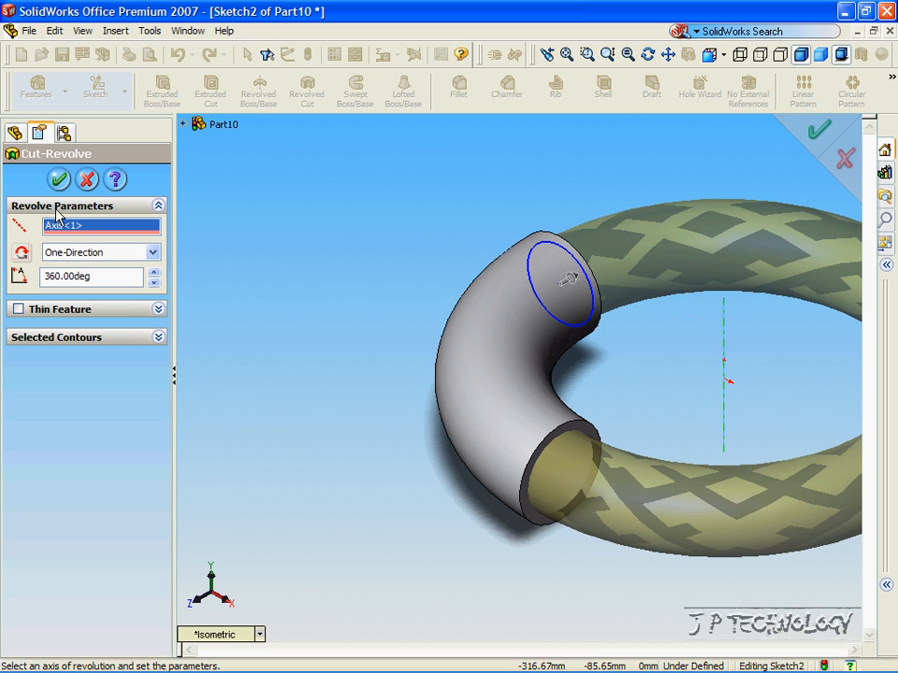
pyautogui.click(24, 255)
pyautogui.click(24, 254)
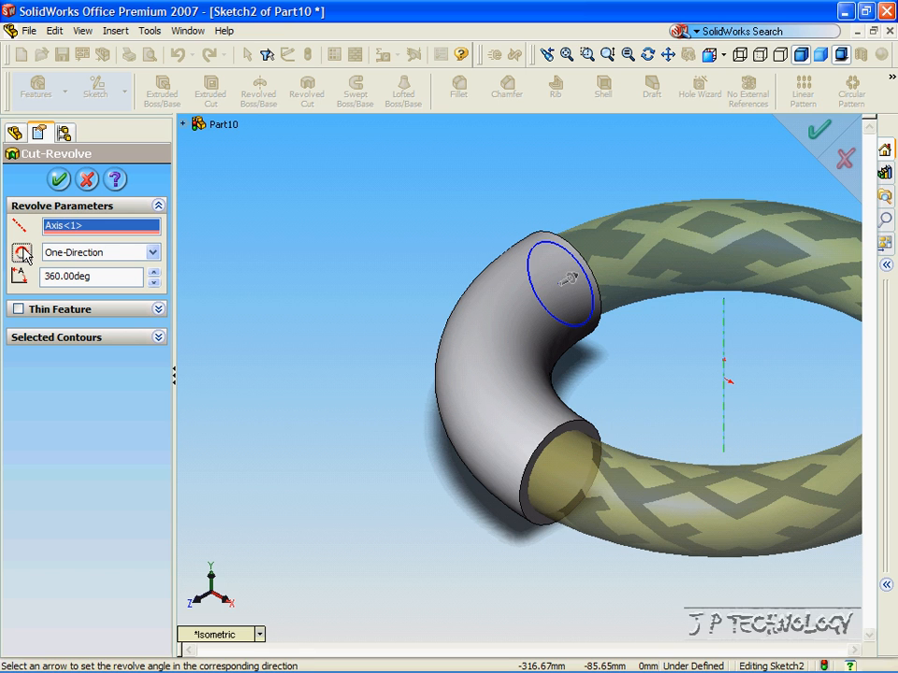
pyautogui.click(24, 254)
pyautogui.click(23, 254)
# Set the revolved cut's angle to 90 degrees, reverse its direction into the tube, and accept the cut
pyautogui.doubleClick(128, 277)
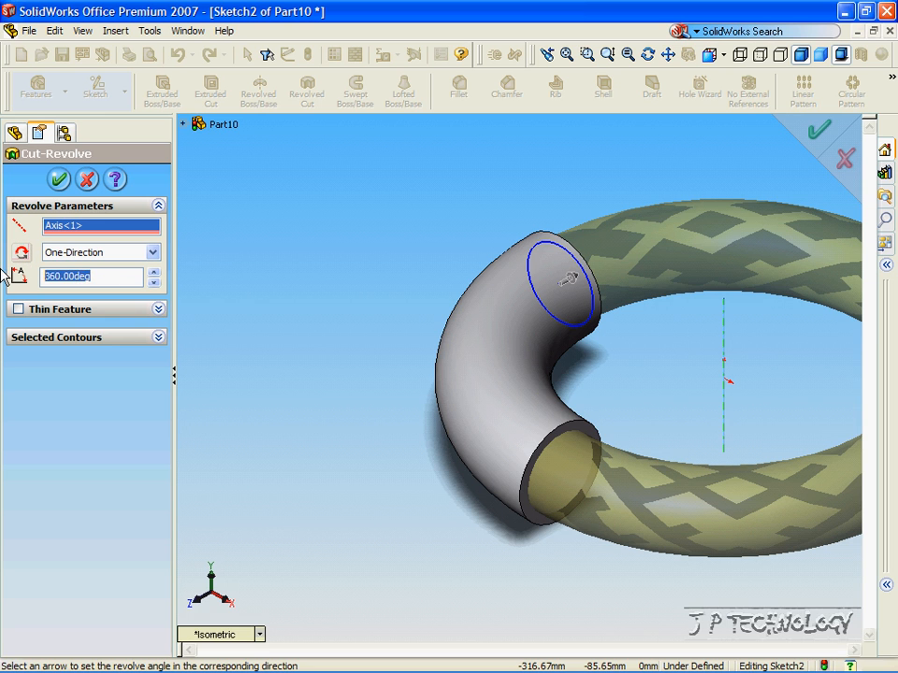
pyautogui.write('90')
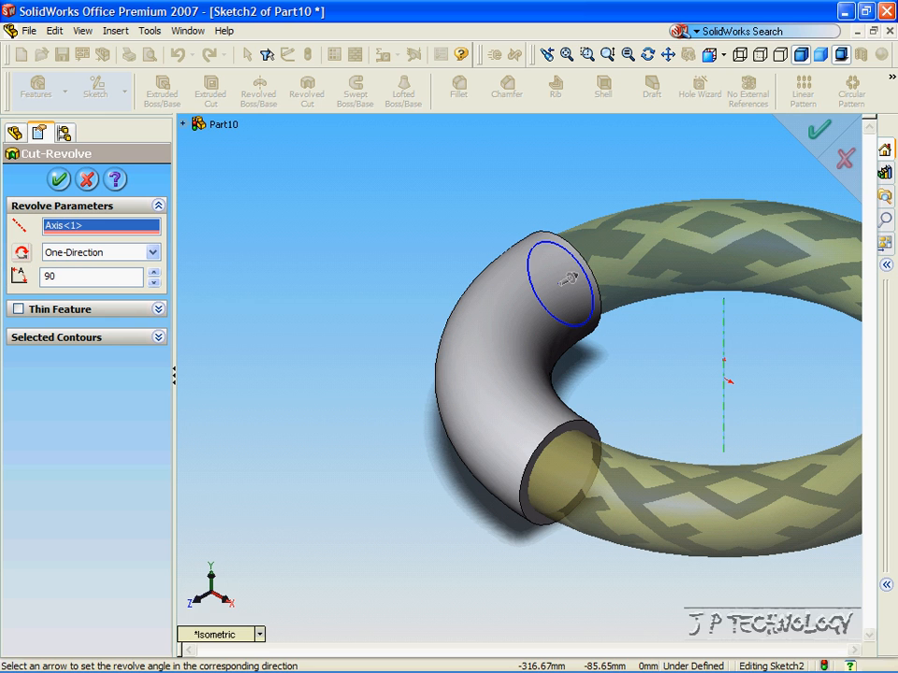
pyautogui.press('Return')
pyautogui.click(20, 253)
pyautogui.click(21, 252)
pyautogui.click(20, 252)
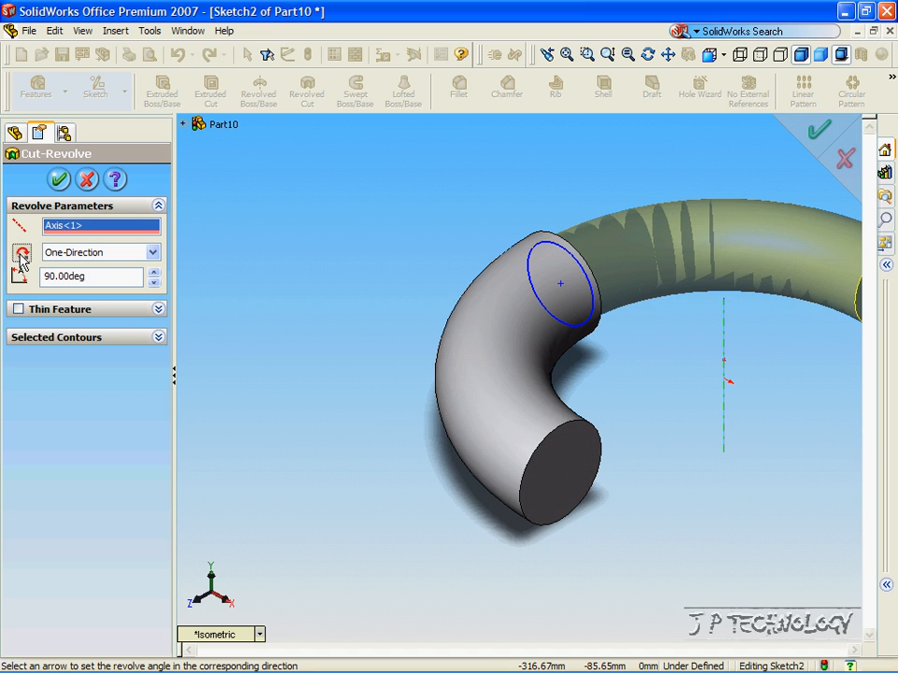
pyautogui.click(21, 255)
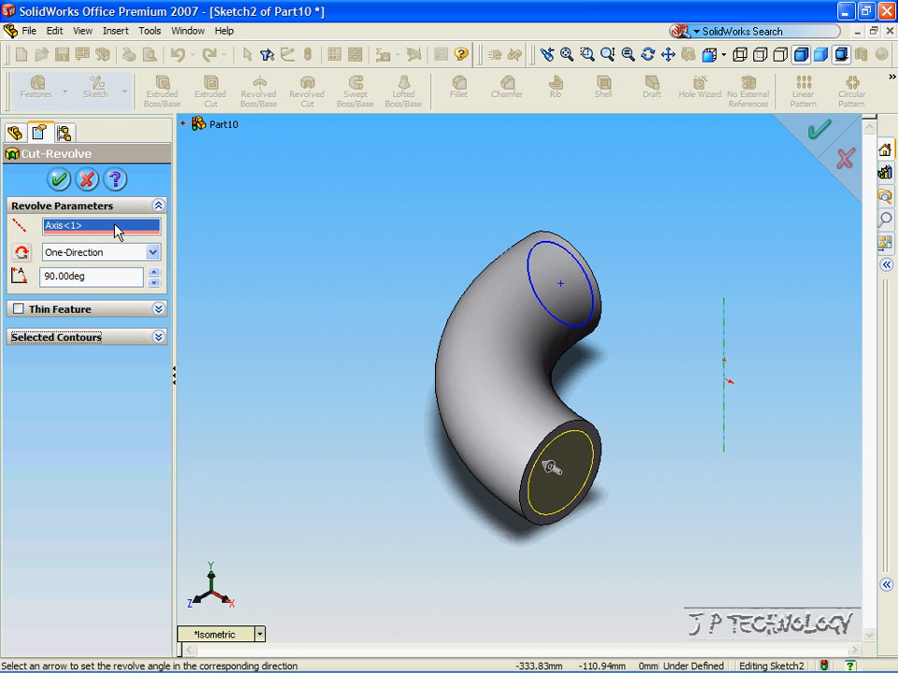
pyautogui.click(58, 180)
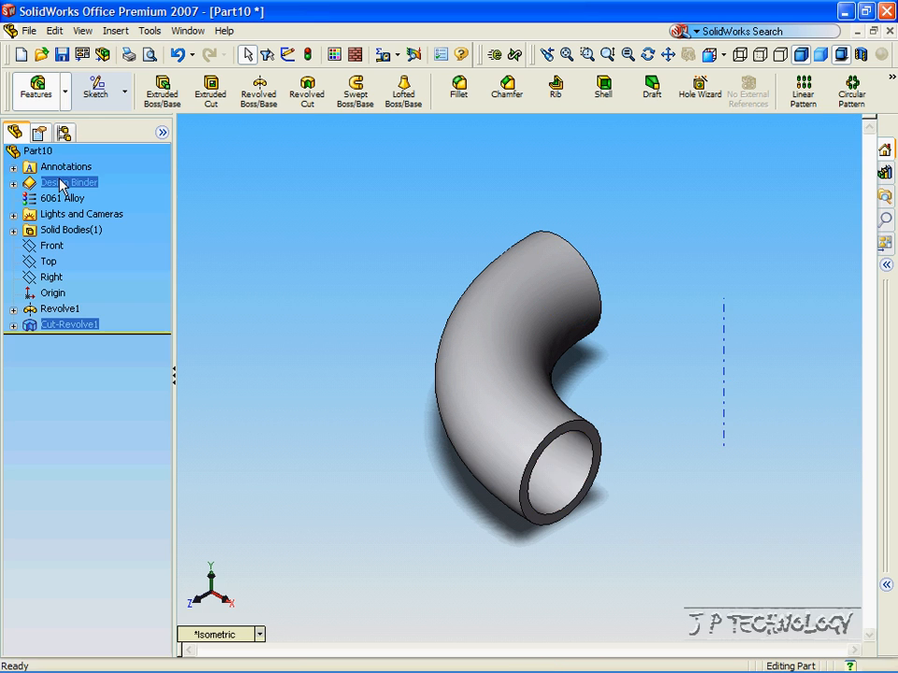
# Examine the hollowed tube and both of its open ends from several angles, finishing in an isometric view
pyautogui.press('Left')
pyautogui.press('Left')
pyautogui.press('Left')
pyautogui.press('Left')
pyautogui.press('Left')
pyautogui.press('Left')
pyautogui.press('Left')
pyautogui.press('Left')
pyautogui.press('Left')
pyautogui.press('Left')
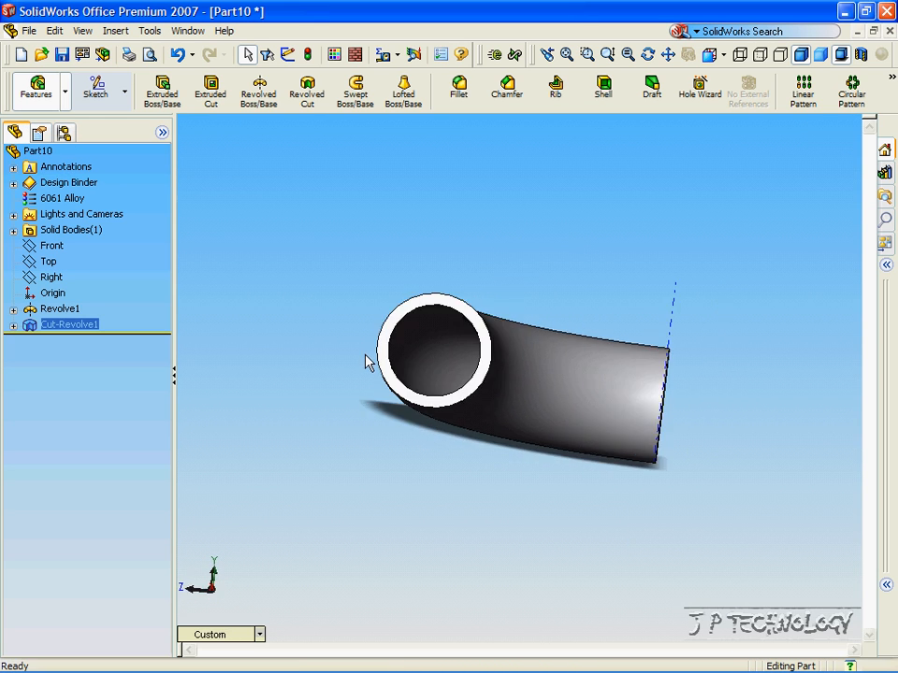
pyautogui.press('Left')
pyautogui.press('Left')
pyautogui.press('Left')
pyautogui.press('Left')
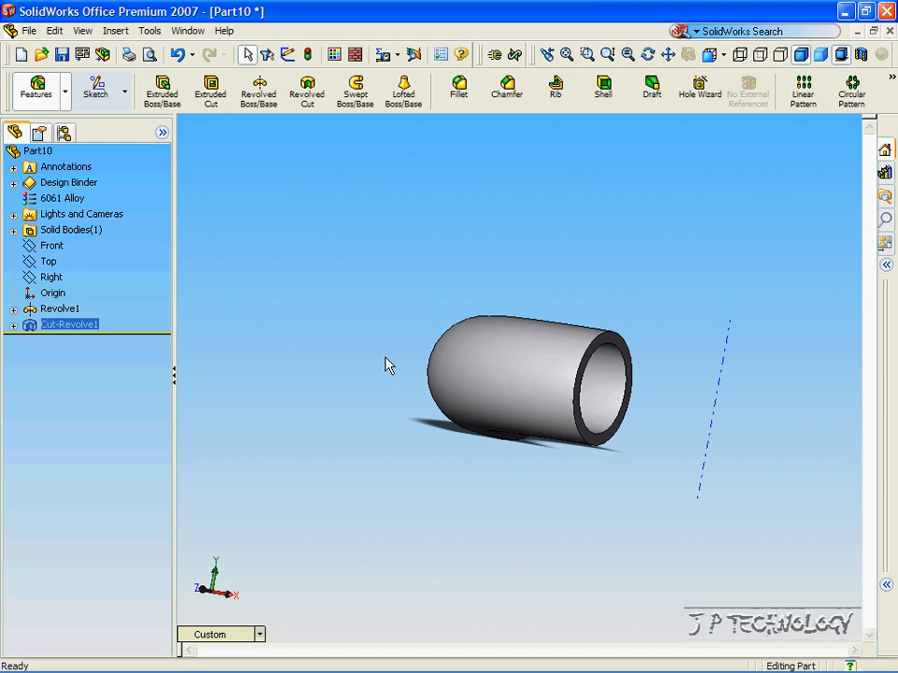
pyautogui.press('Left')
pyautogui.press('Left')
pyautogui.press('Left')
pyautogui.press('Left')
pyautogui.press('Left')
pyautogui.press('Left')
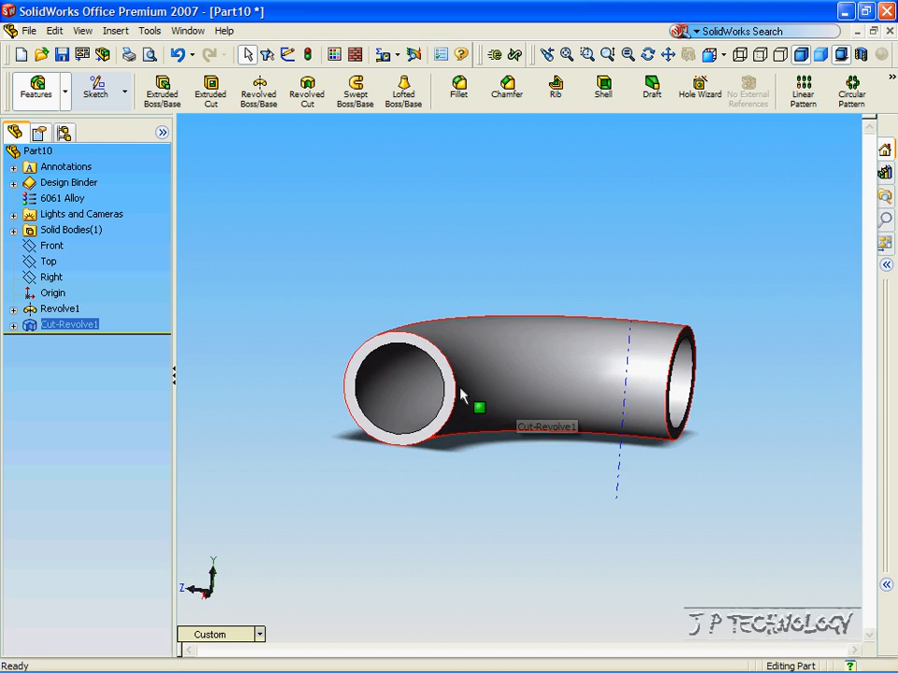
pyautogui.press('Right')
pyautogui.press('Right')
pyautogui.press('Right')
pyautogui.press('Right')
pyautogui.press('Right')
pyautogui.press('Right')
pyautogui.press('Right')
pyautogui.press('Right')
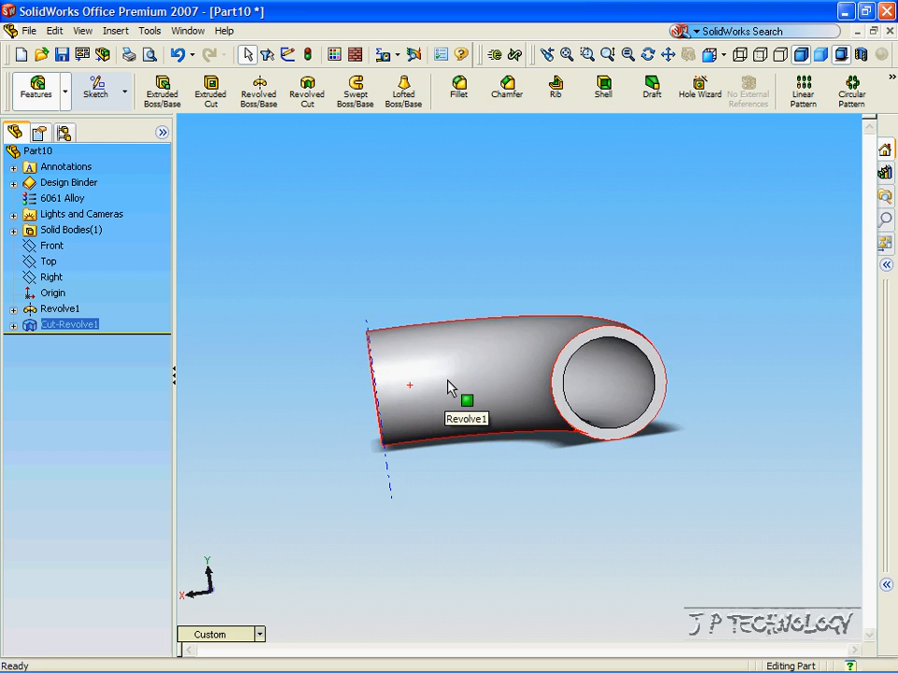
pyautogui.press('Down')
pyautogui.press('Down')
pyautogui.press('Down')
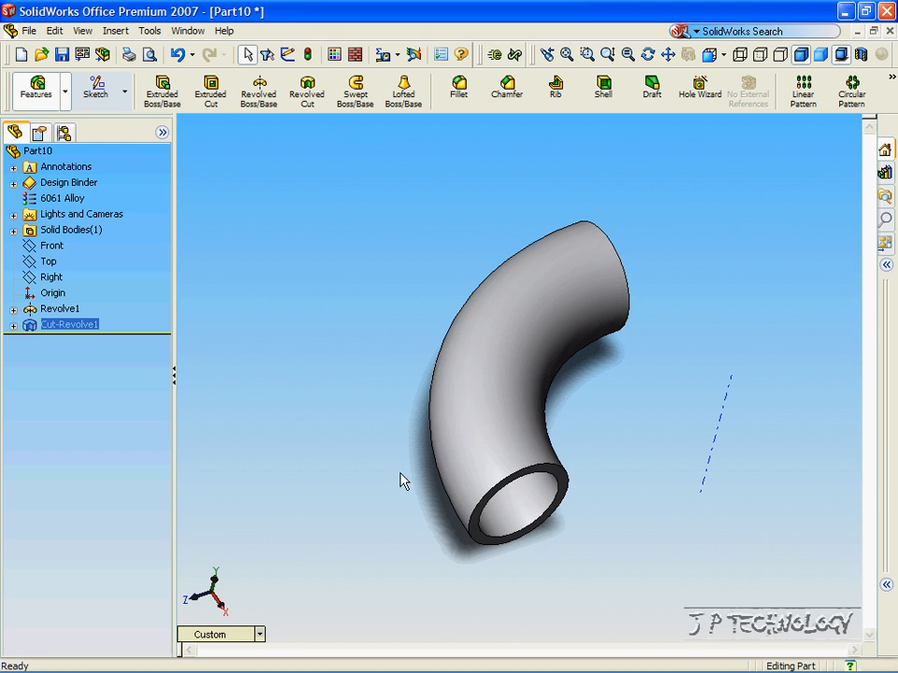
pyautogui.click(260, 635)
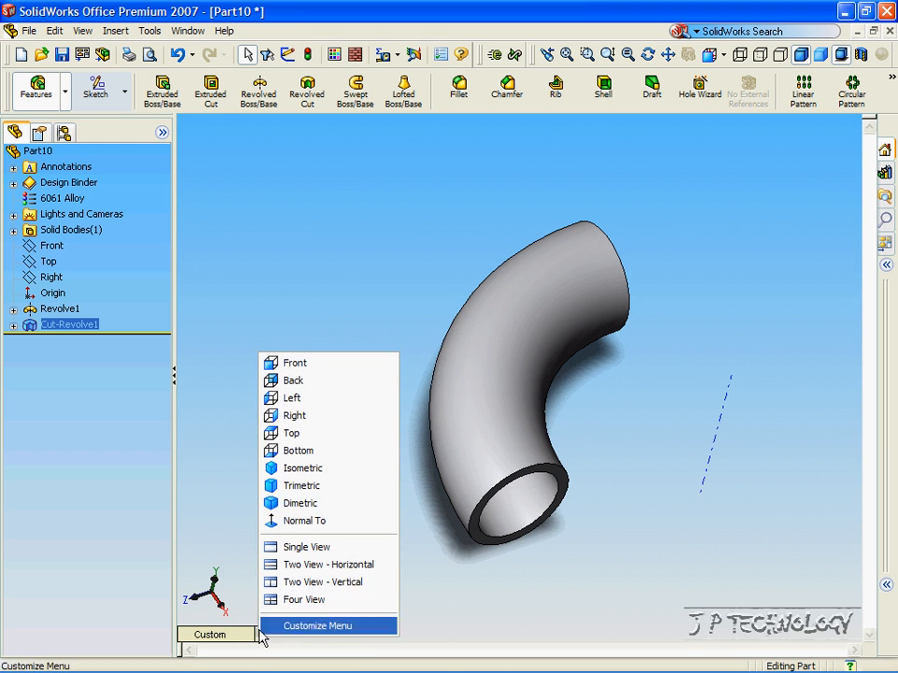
pyautogui.click(305, 470)
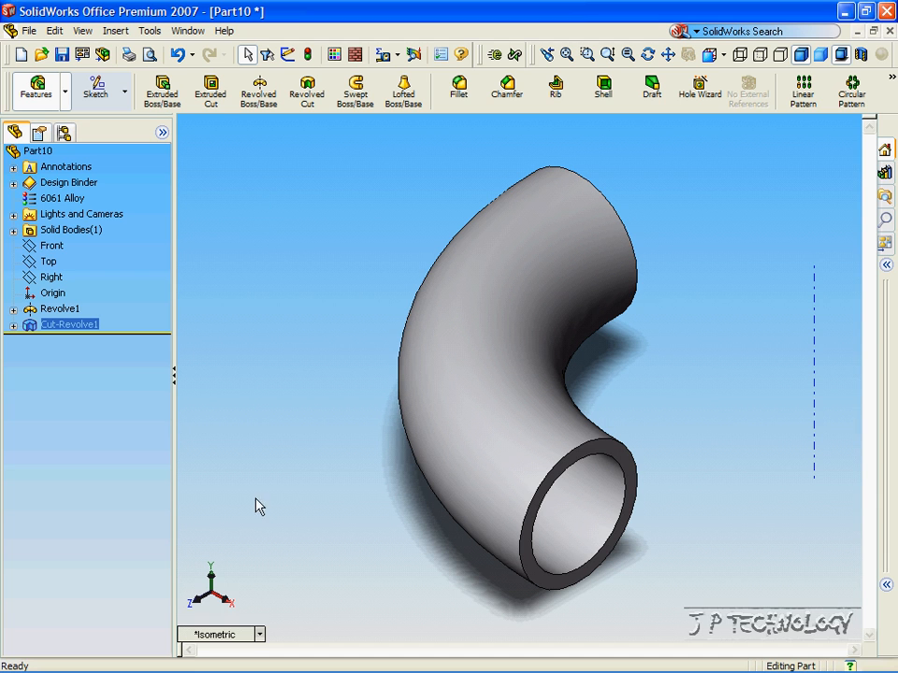
# Sketch two concentric circles on the Front plane beyond the tube's axis, centred level with the origin, the inner about 39.2 mm in radius
pyautogui.click(253, 639)
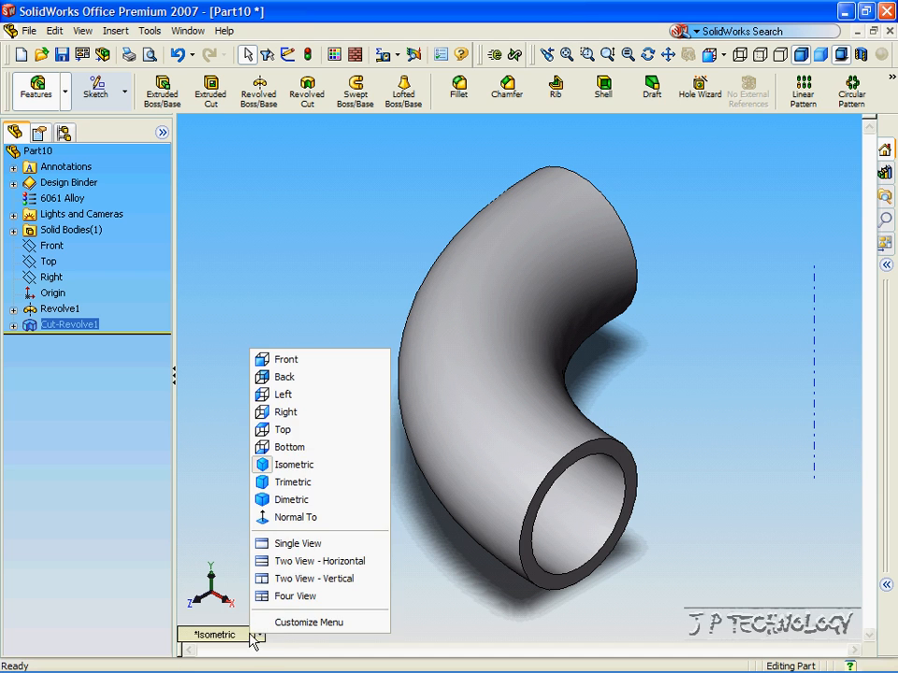
pyautogui.click(310, 359)
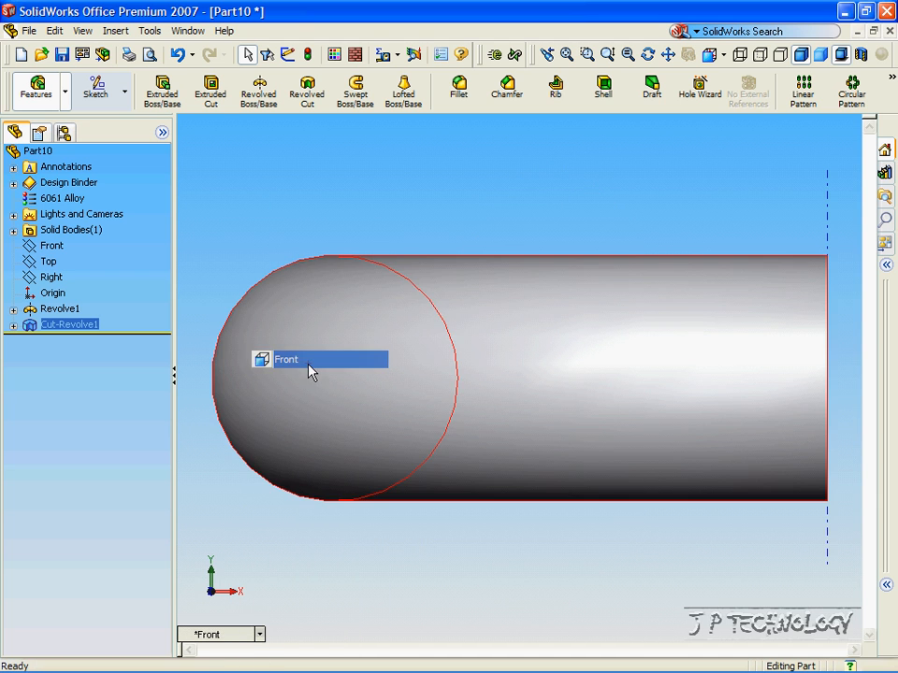
pyautogui.click(58, 245)
pyautogui.press('f')
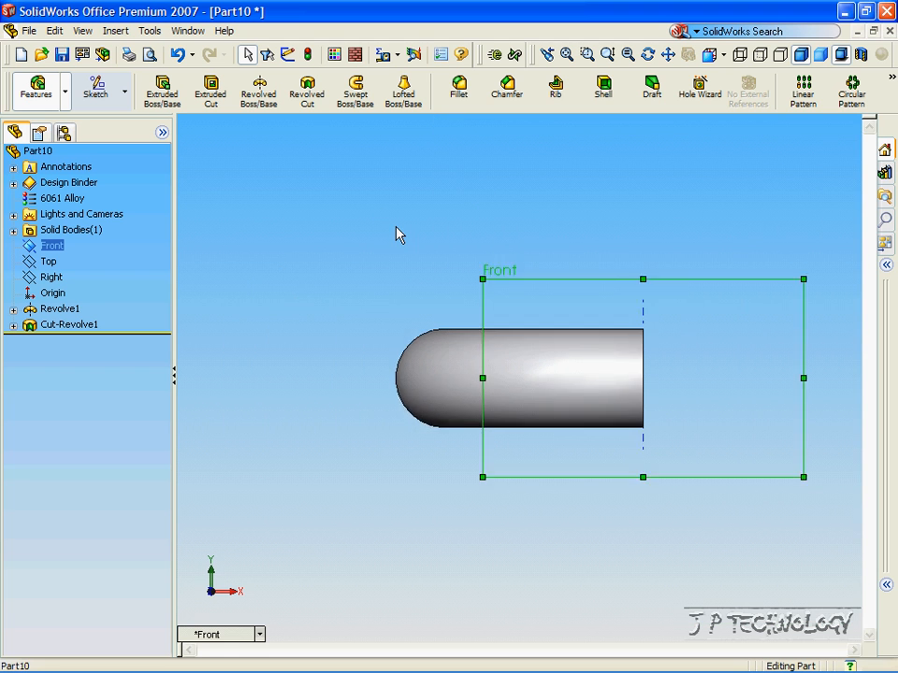
pyautogui.click(96, 89)
pyautogui.click(411, 89)
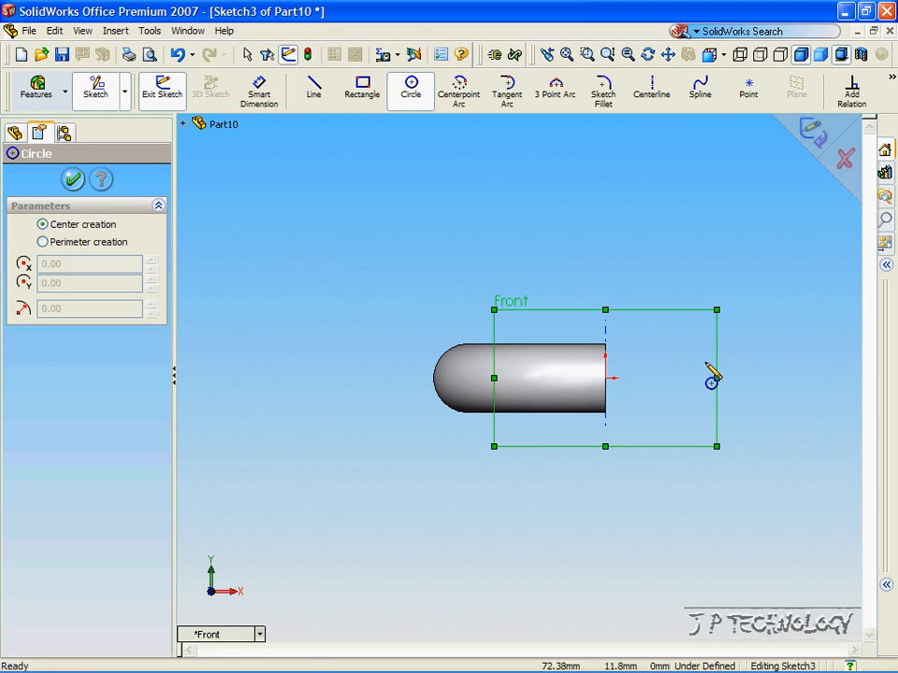
pyautogui.click(760, 377)
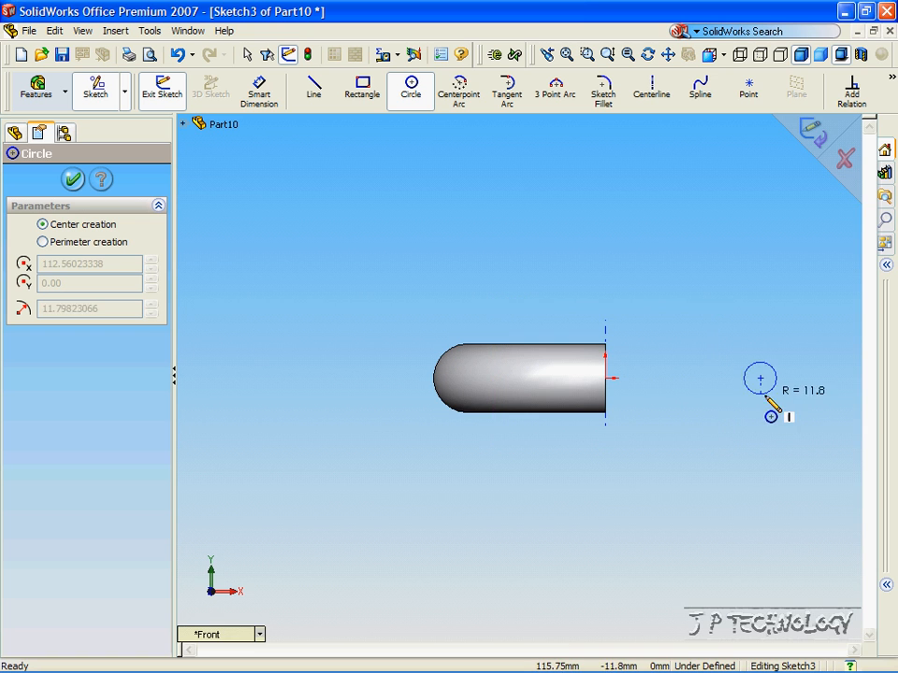
pyautogui.click(761, 448)
pyautogui.click(761, 378)
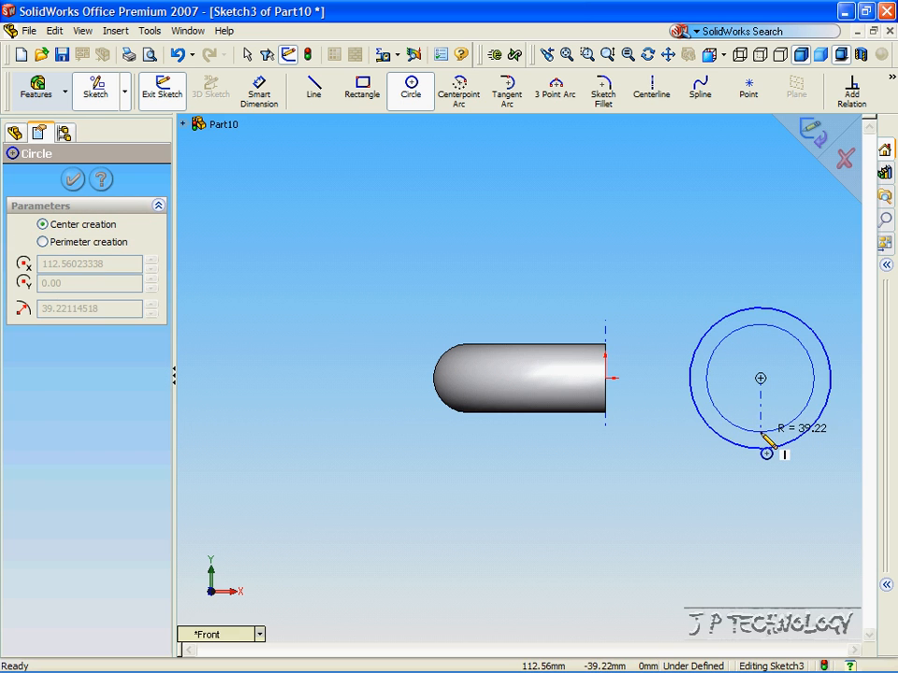
pyautogui.click(762, 434)
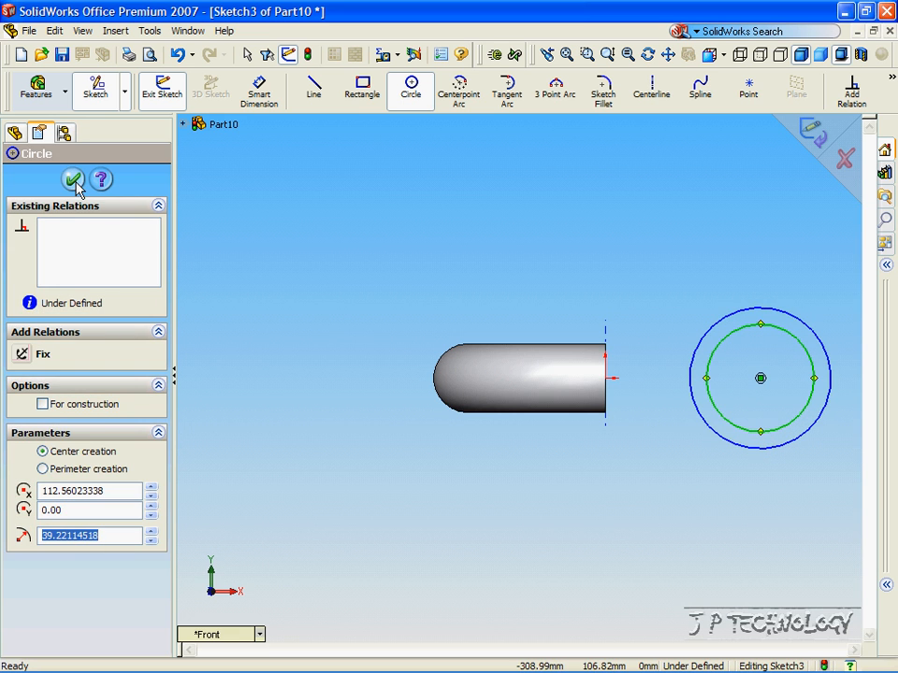
pyautogui.click(74, 180)
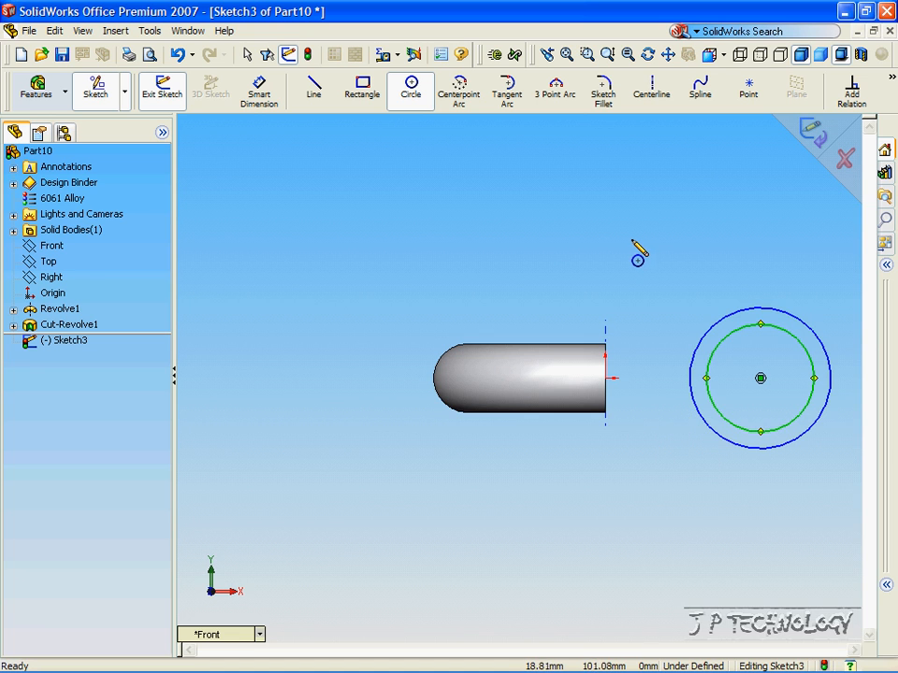
pyautogui.press('Escape')
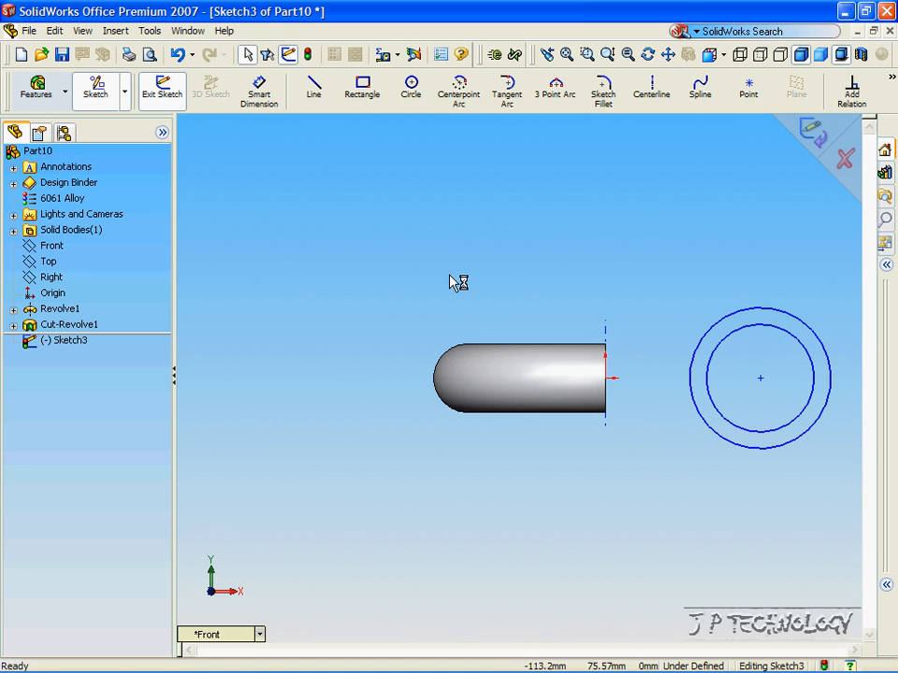
# Draw a vertical centerline about 205 mm long on the far side of the two circles from the tube
pyautogui.scroll(5, 453, 275)
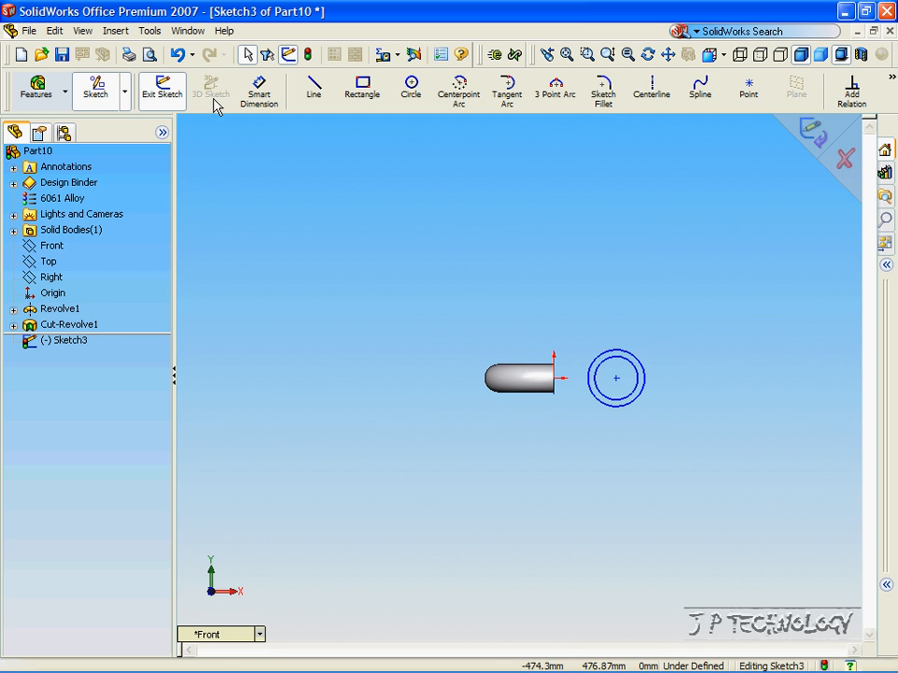
pyautogui.click(654, 95)
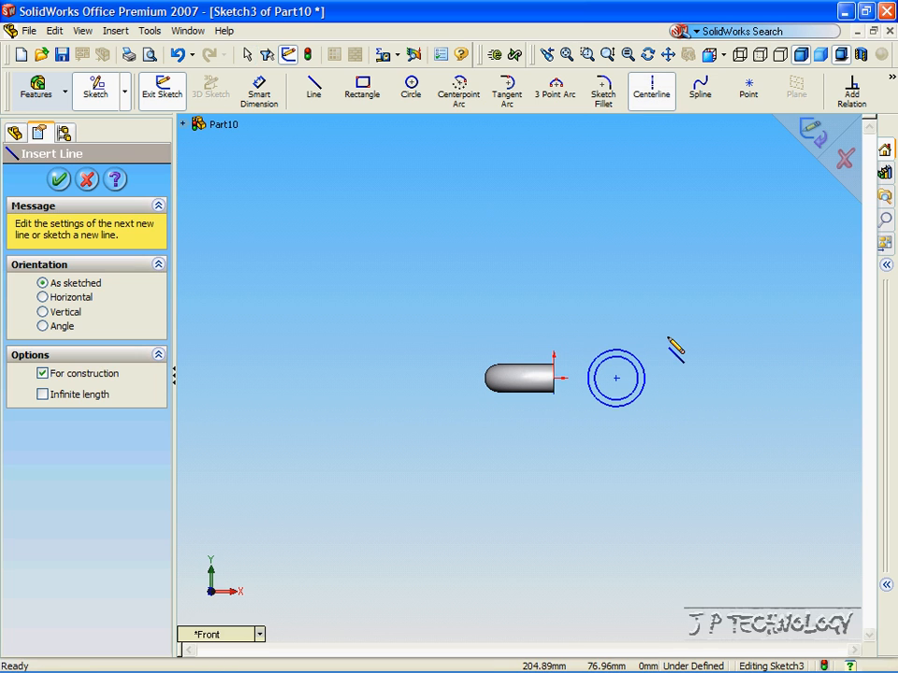
pyautogui.click(723, 344)
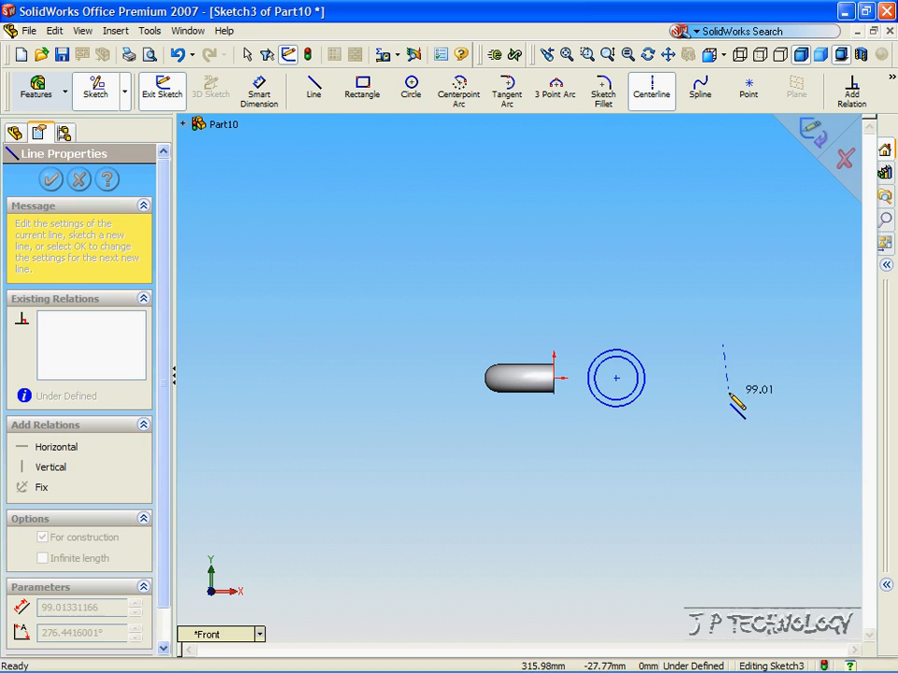
pyautogui.click(723, 452)
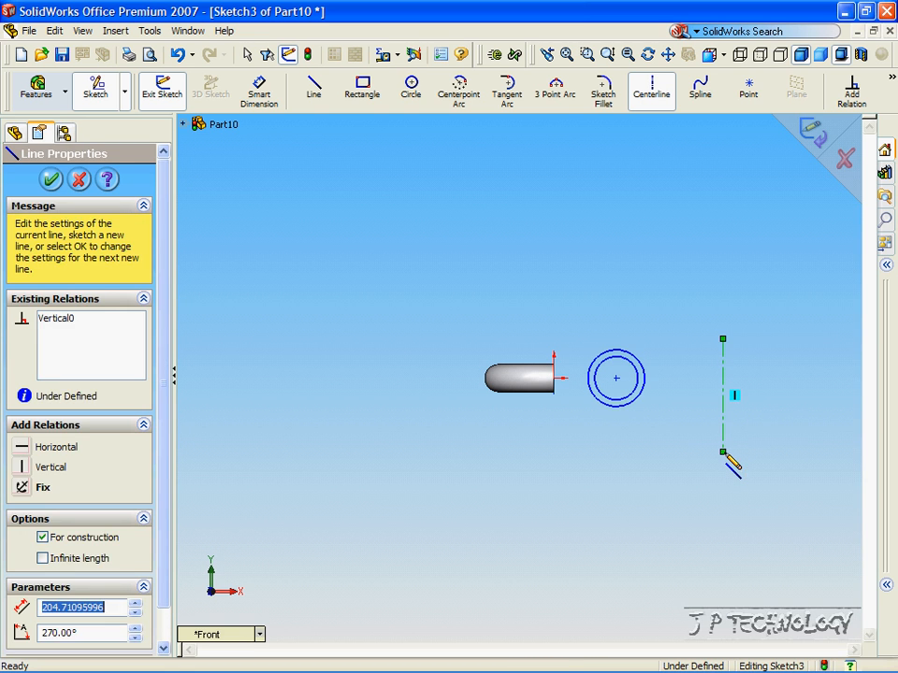
# Revolve the two concentric circles 90 degrees about the vertical centerline as a boss, after checking the preview's hollow ends, and accept it
pyautogui.click(37, 94)
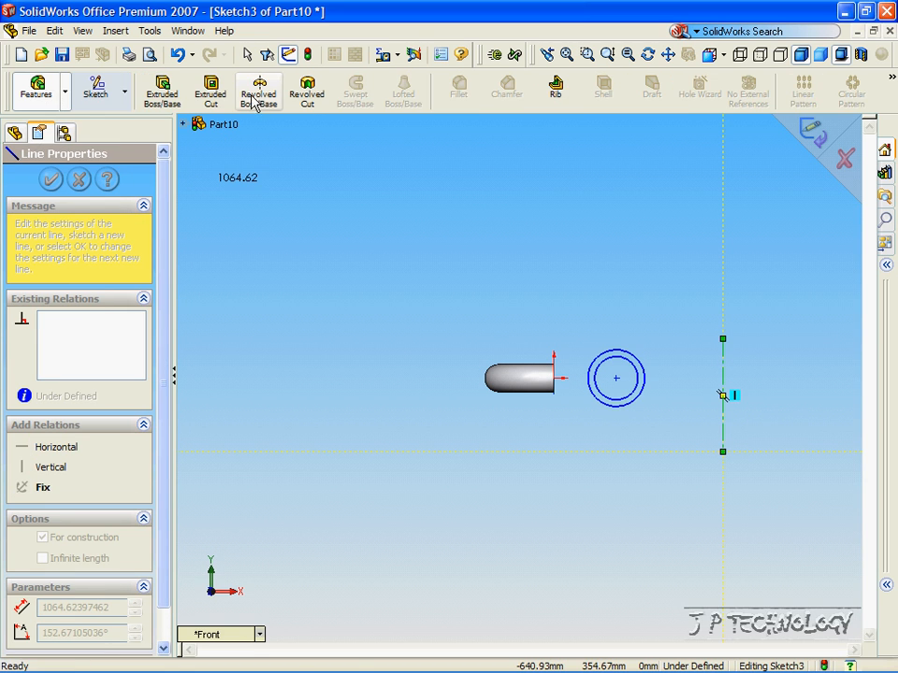
pyautogui.click(262, 95)
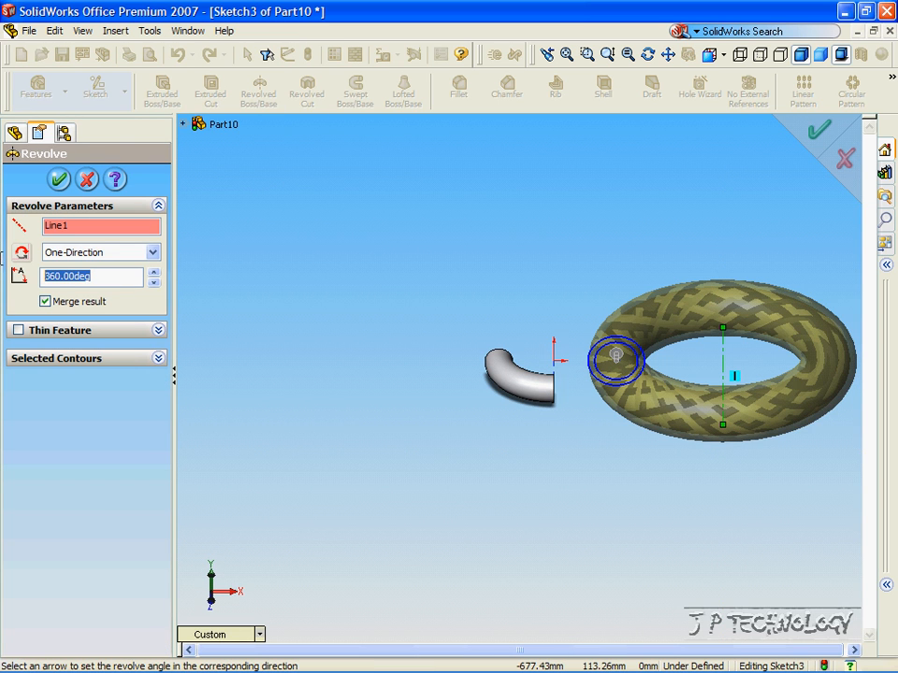
pyautogui.write('90')
pyautogui.press('Return')
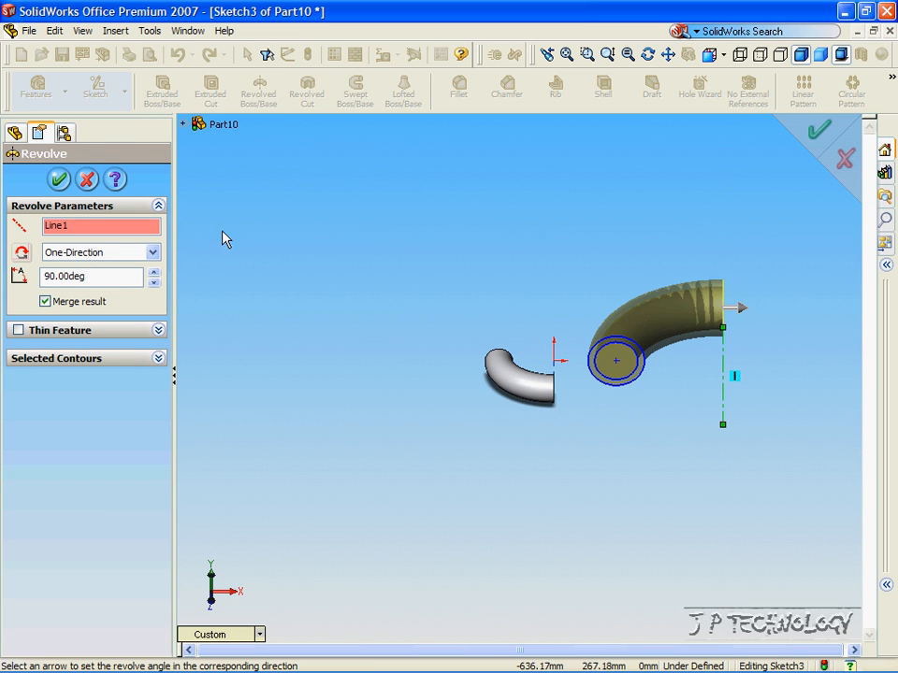
pyautogui.moveTo(687, 398); pyautogui.dragTo(690, 353, button='middle')
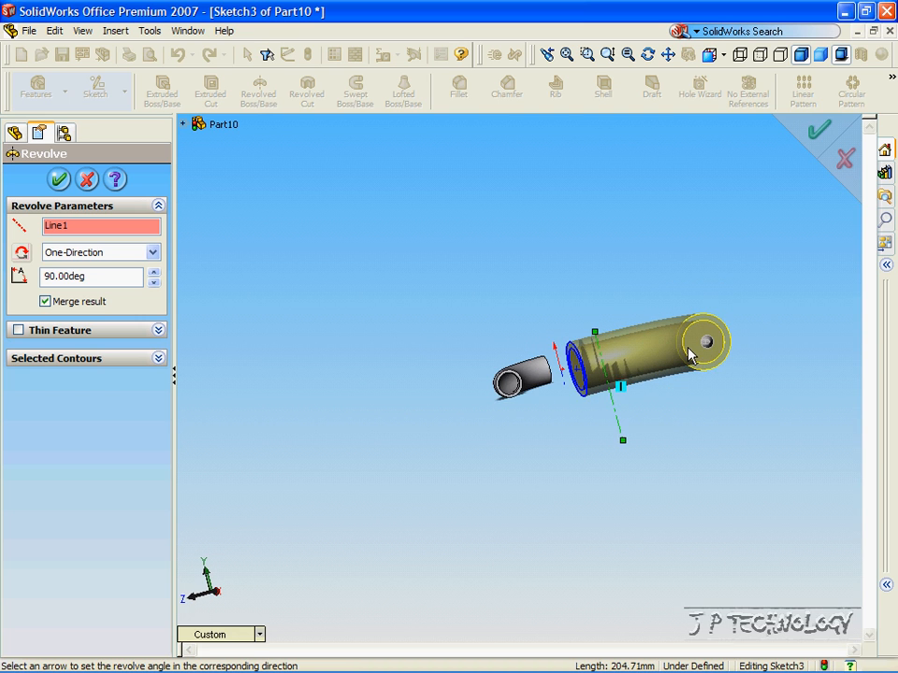
pyautogui.scroll(-2, 689, 354)
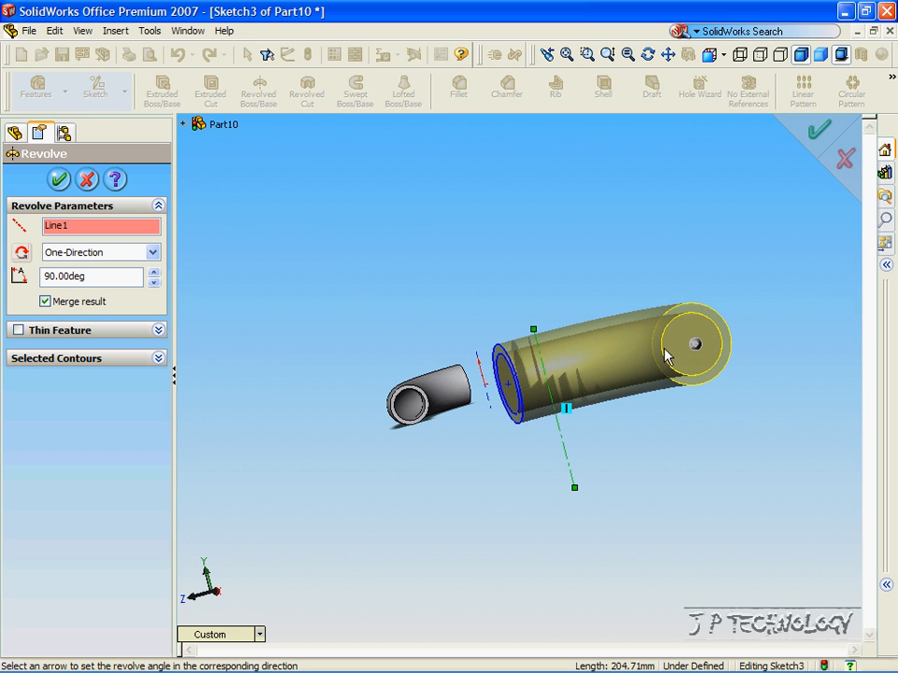
pyautogui.moveTo(708, 359); pyautogui.dragTo(489, 349, button='middle')
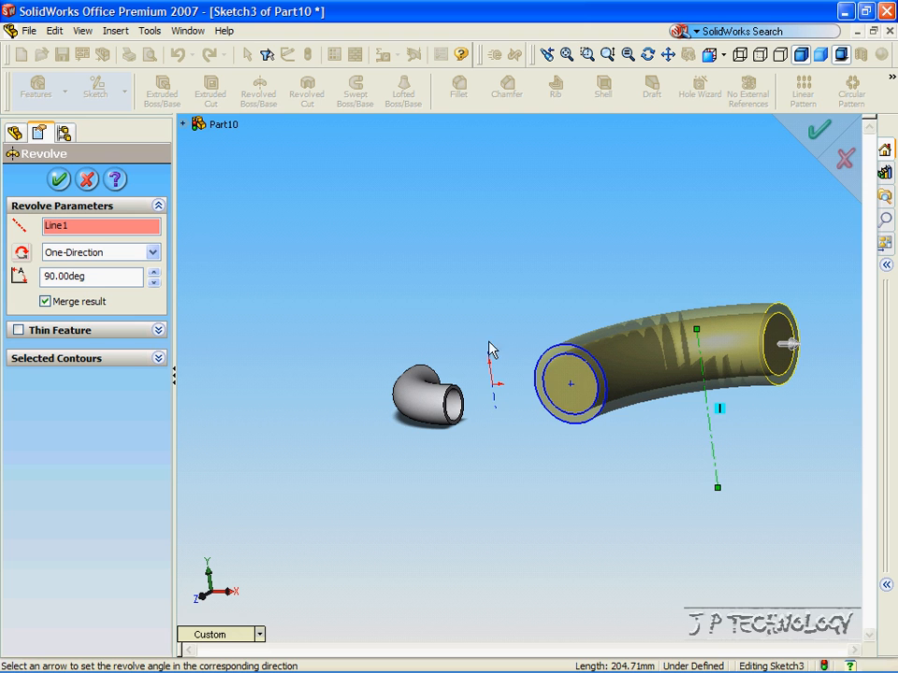
pyautogui.click(59, 179)
# Examine the larger revolved hollow tube and its open ends beside the smaller tube from the front, side and above
pyautogui.moveTo(509, 445); pyautogui.dragTo(616, 378, button='middle')
pyautogui.press('Left')
pyautogui.press('Left')
pyautogui.press('Left')
pyautogui.press('Left')
pyautogui.press('Left')
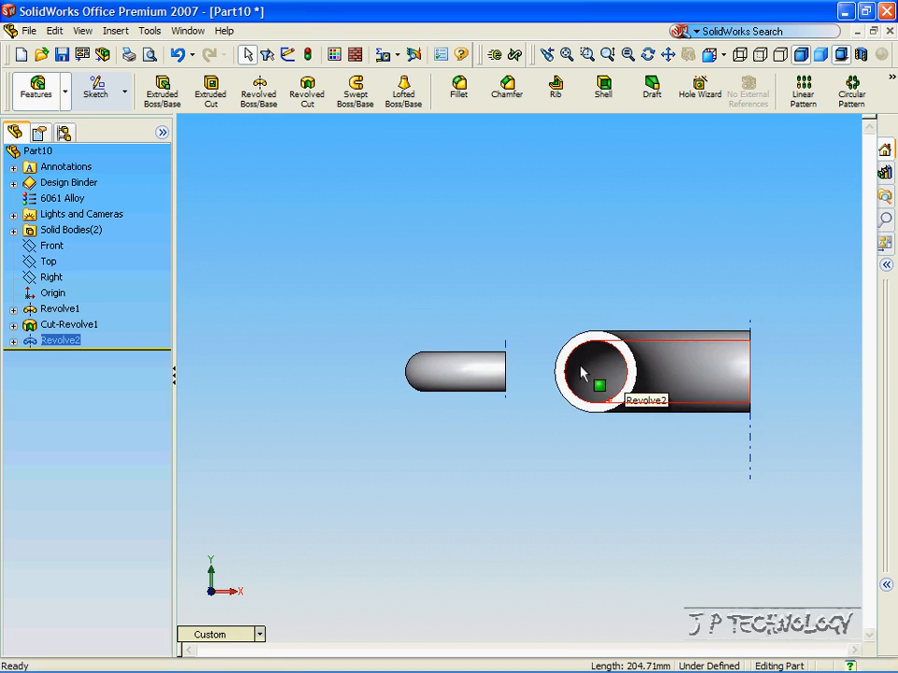
pyautogui.press('Left')
pyautogui.press('Left')
pyautogui.press('Left')
pyautogui.press('Left')
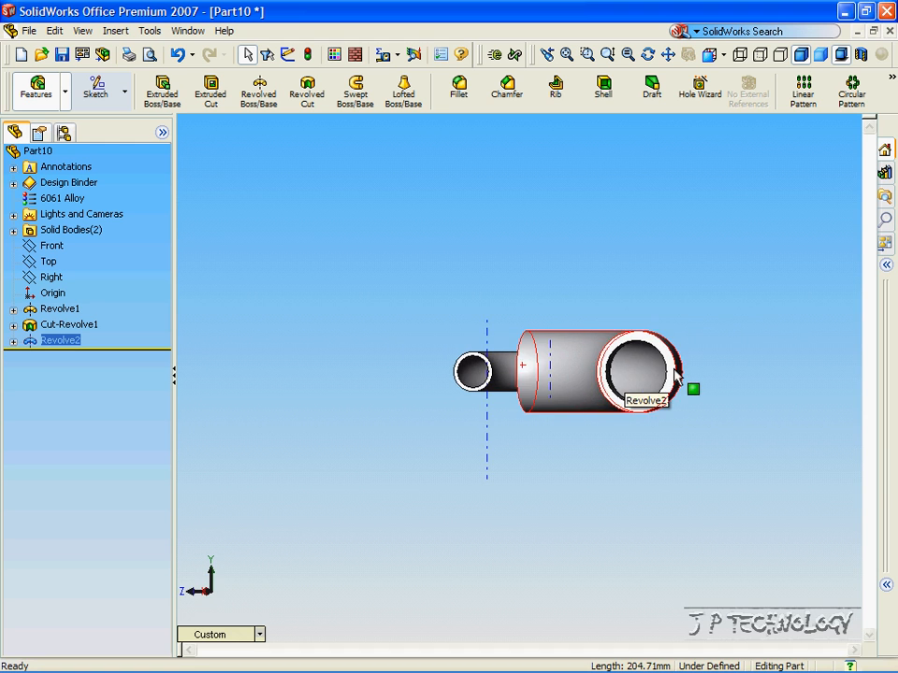
pyautogui.press('Right')
pyautogui.press('Right')
pyautogui.press('Right')
pyautogui.press('Right')
pyautogui.press('Right')
pyautogui.press('Down')
pyautogui.press('Down')
pyautogui.click(485, 277)
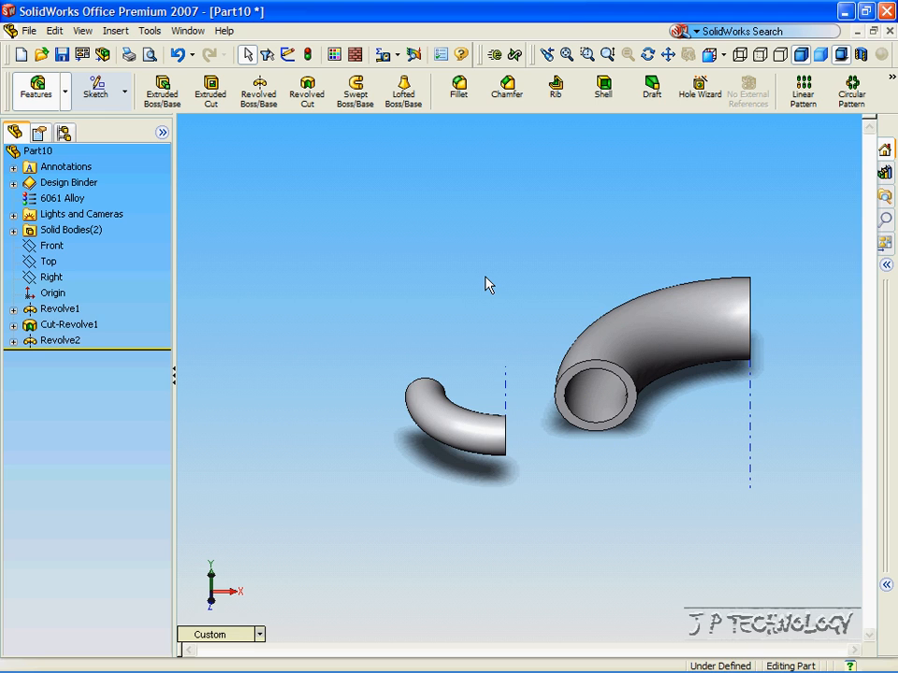
# Switch to the Part9 ring and sketch a closed seven-line zigzag outline on the Front plane, overlapping the ring's side opposite the positive X direction
pyautogui.hotkey('ctrl', 'Tab')
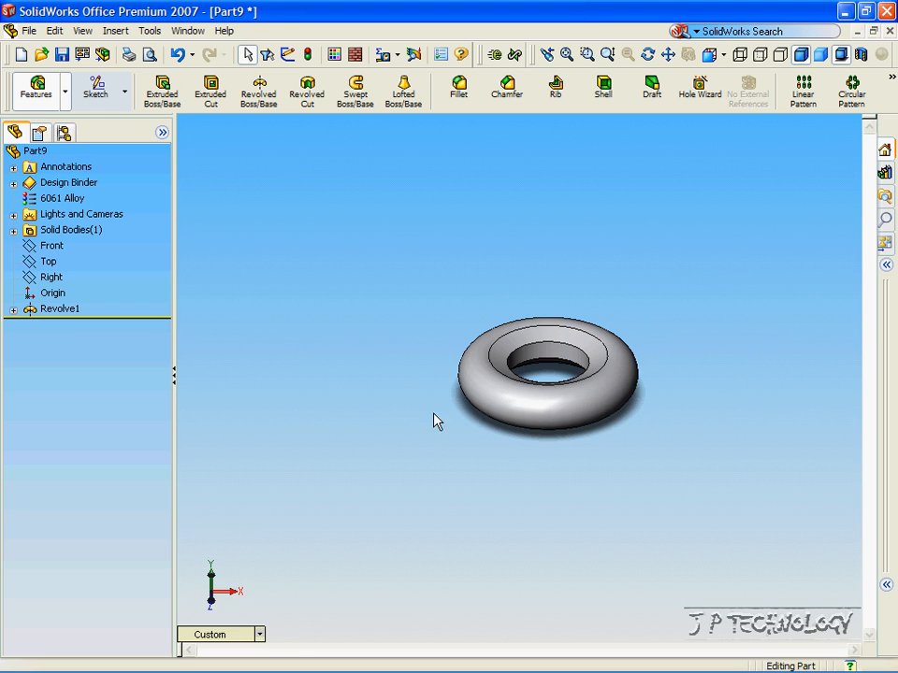
pyautogui.click(257, 635)
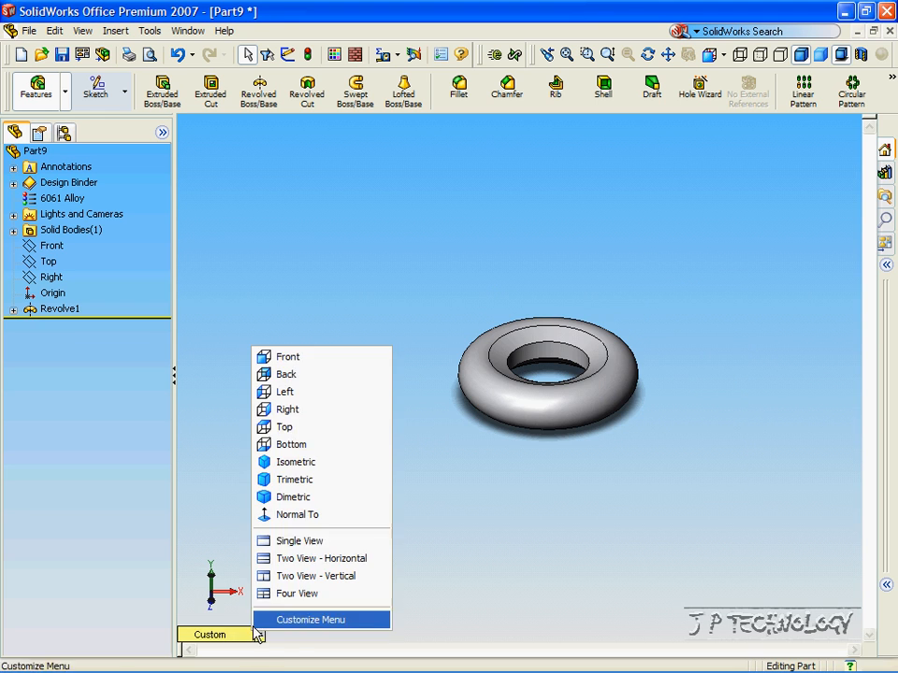
pyautogui.click(301, 360)
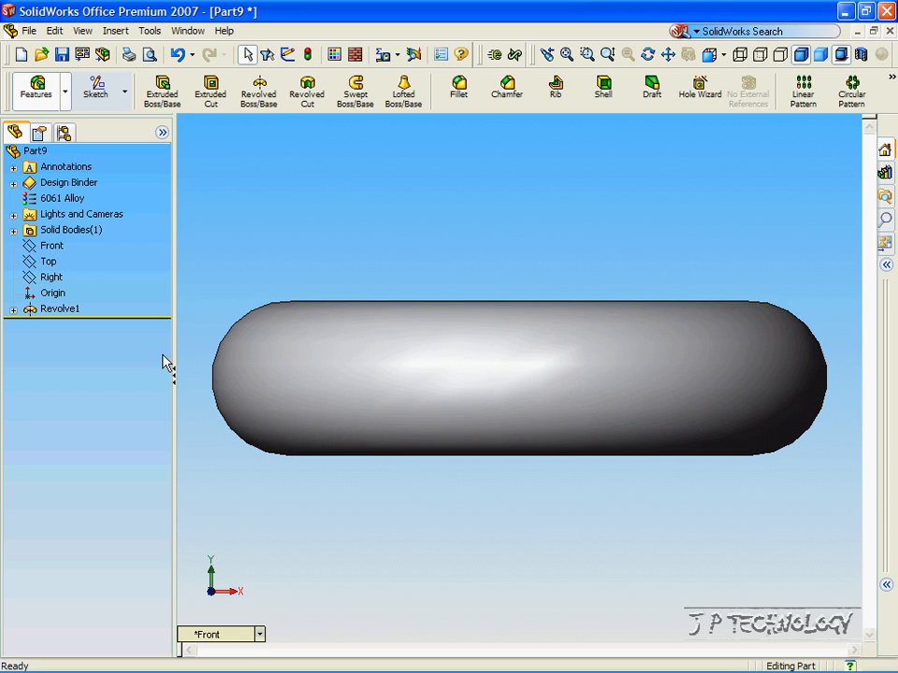
pyautogui.click(54, 246)
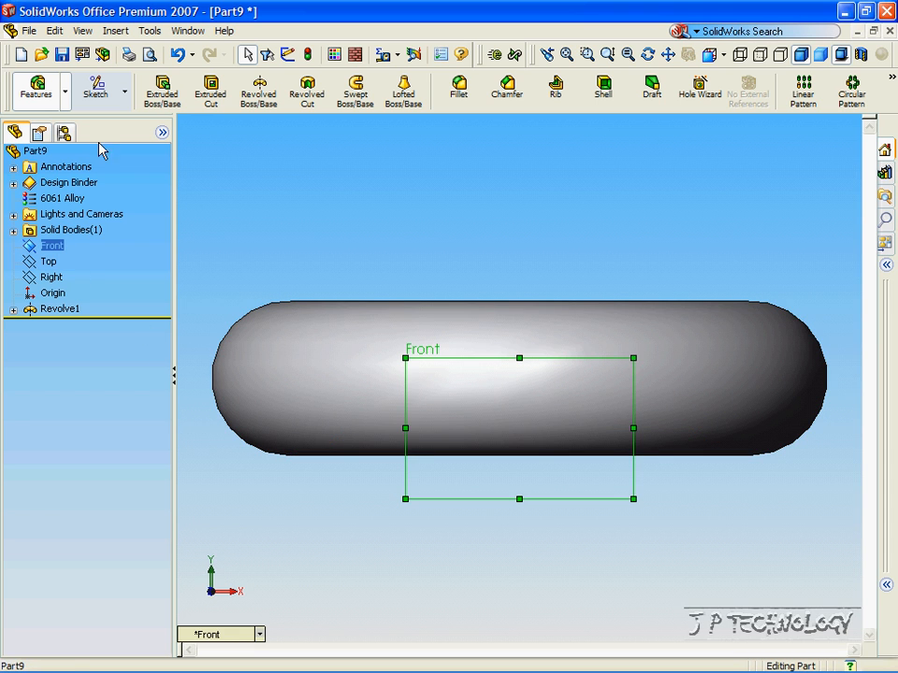
pyautogui.click(121, 89)
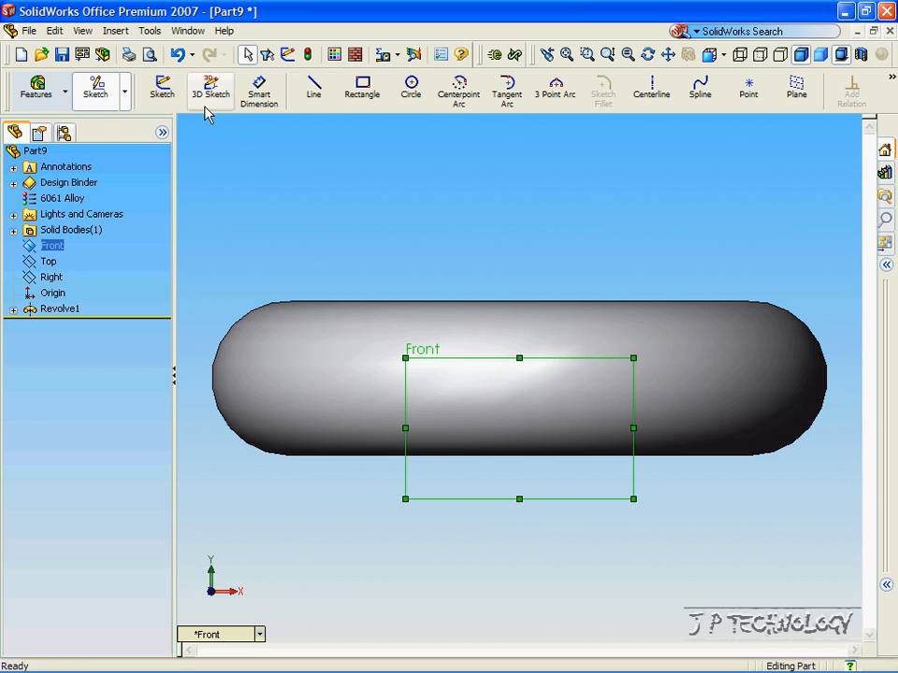
pyautogui.click(316, 94)
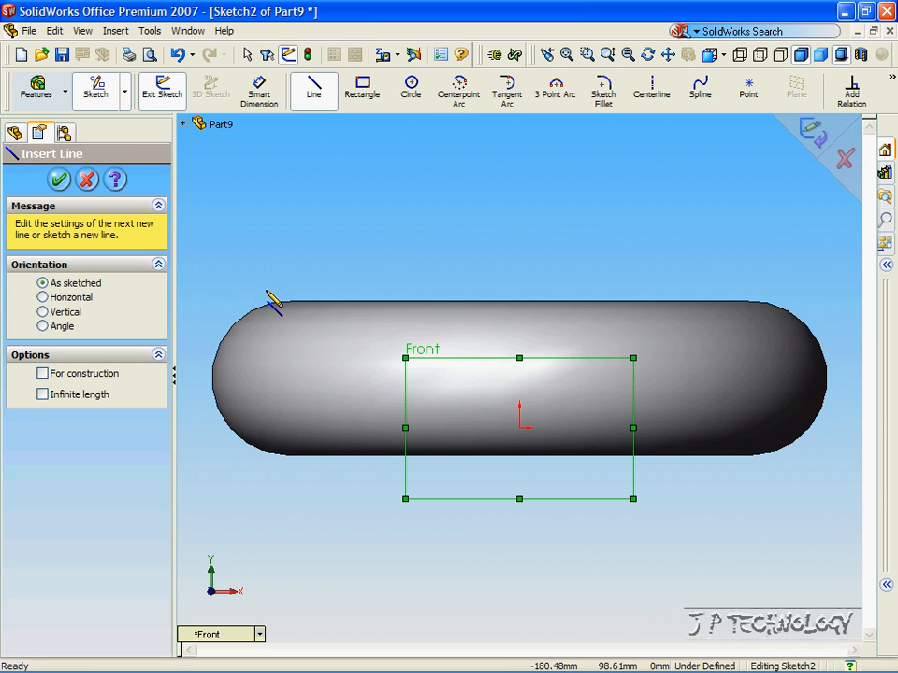
pyautogui.click(193, 288)
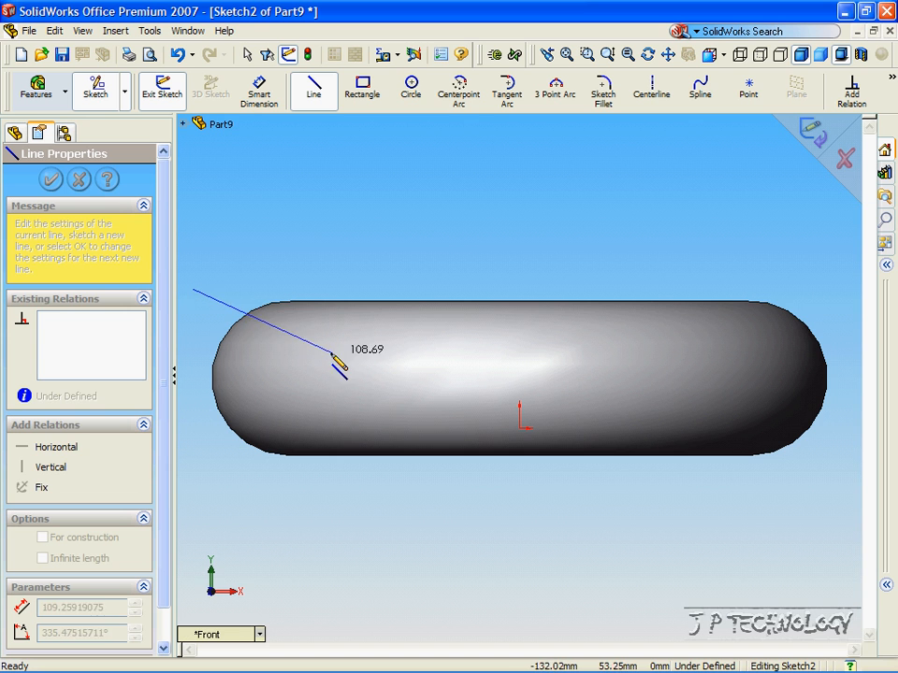
pyautogui.click(386, 375)
pyautogui.click(246, 355)
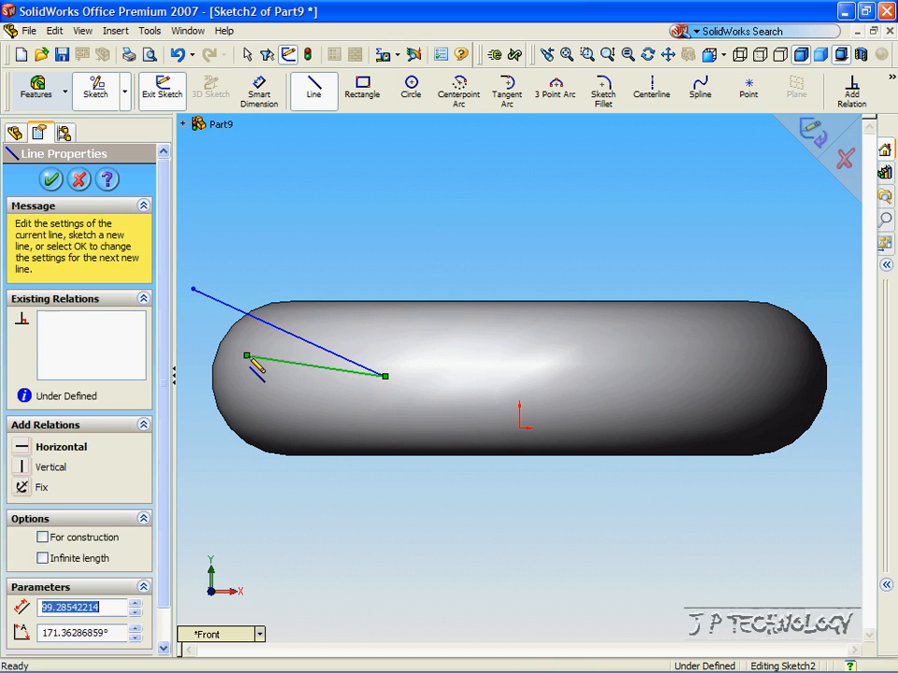
pyautogui.click(386, 418)
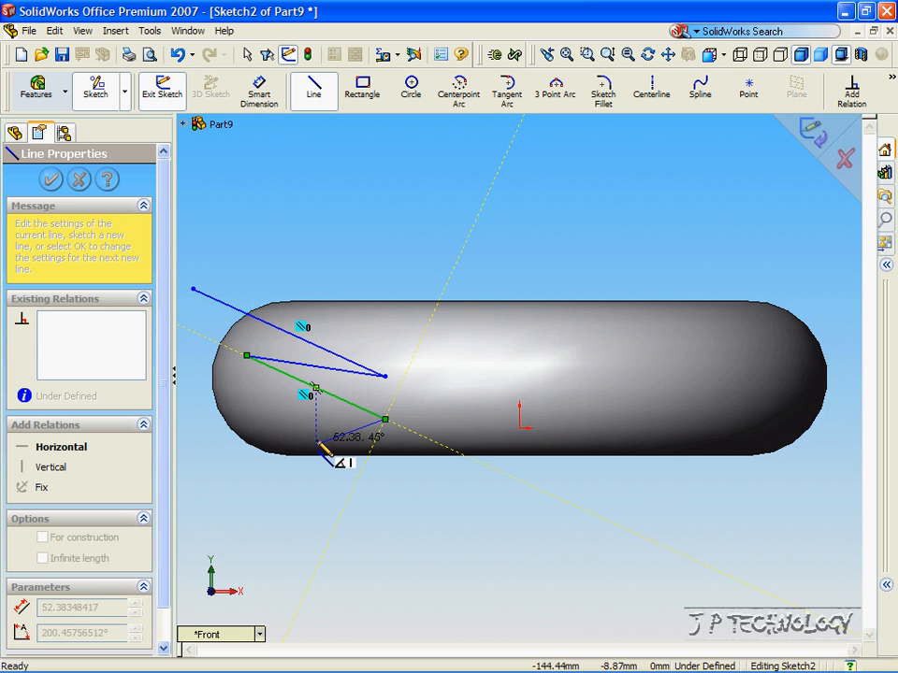
pyautogui.click(397, 503)
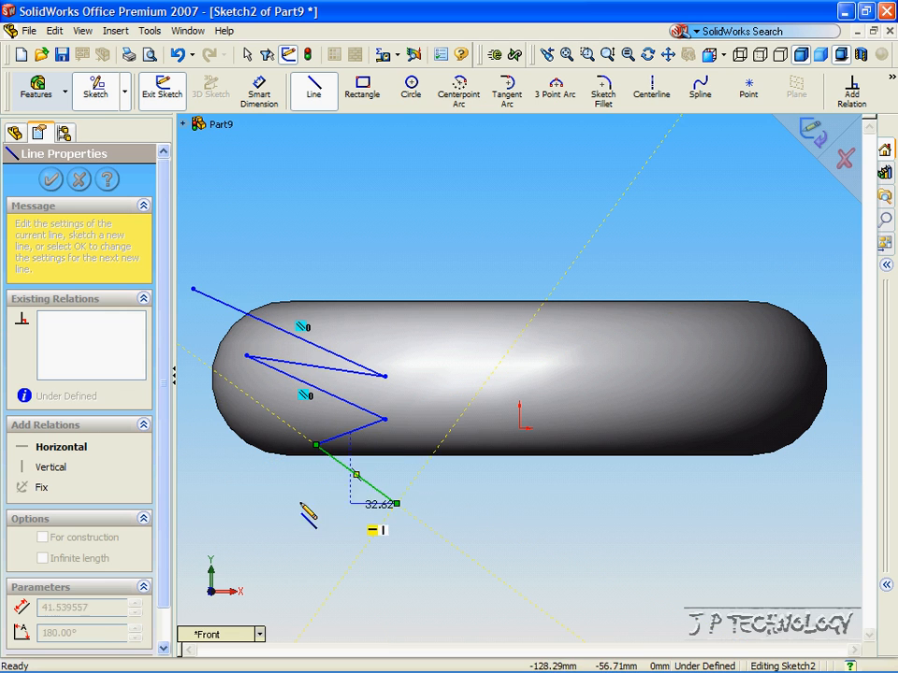
pyautogui.click(201, 487)
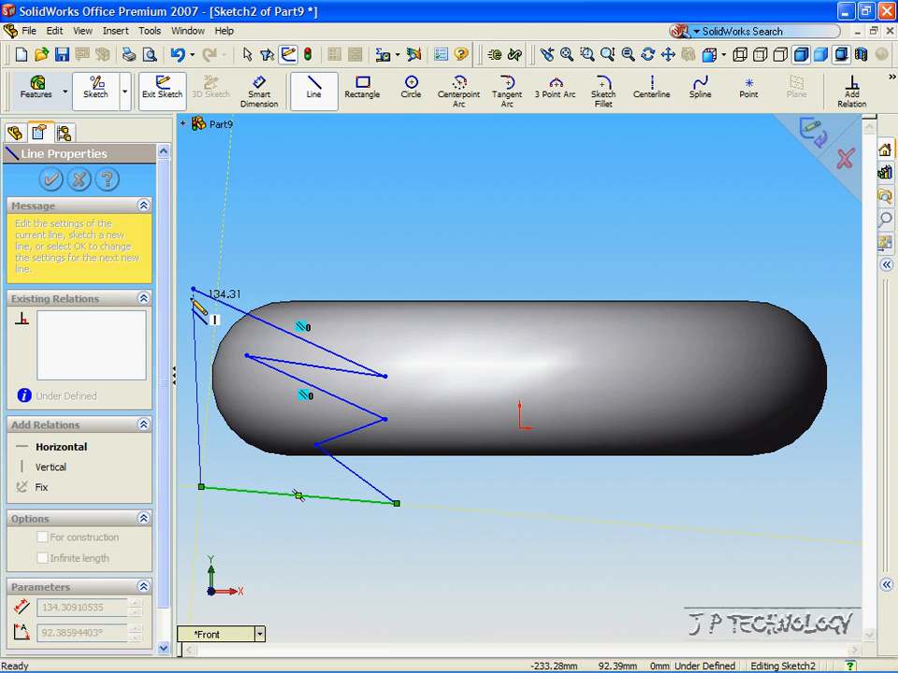
pyautogui.click(194, 291)
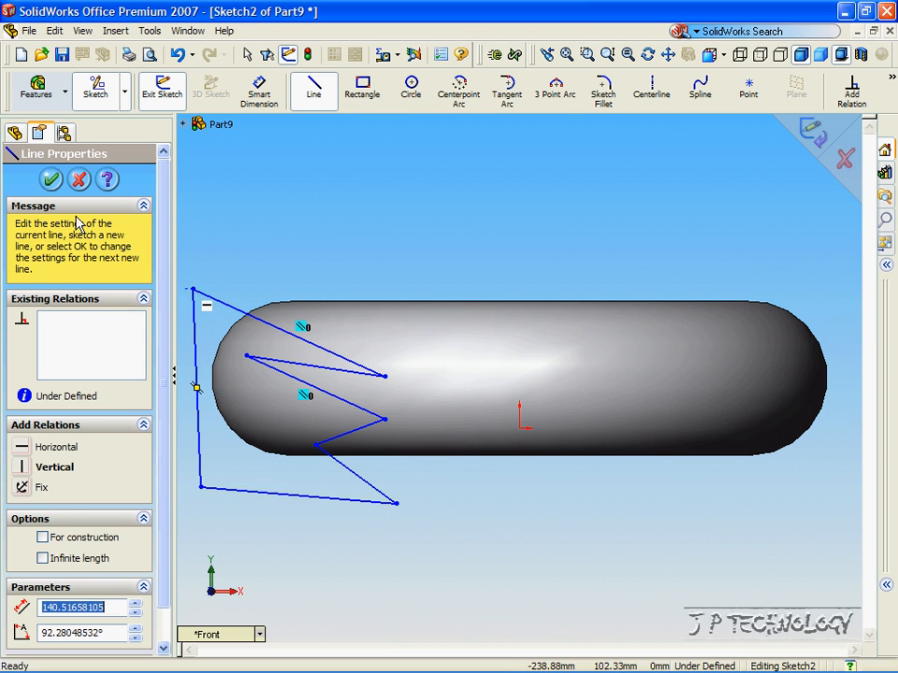
pyautogui.click(51, 180)
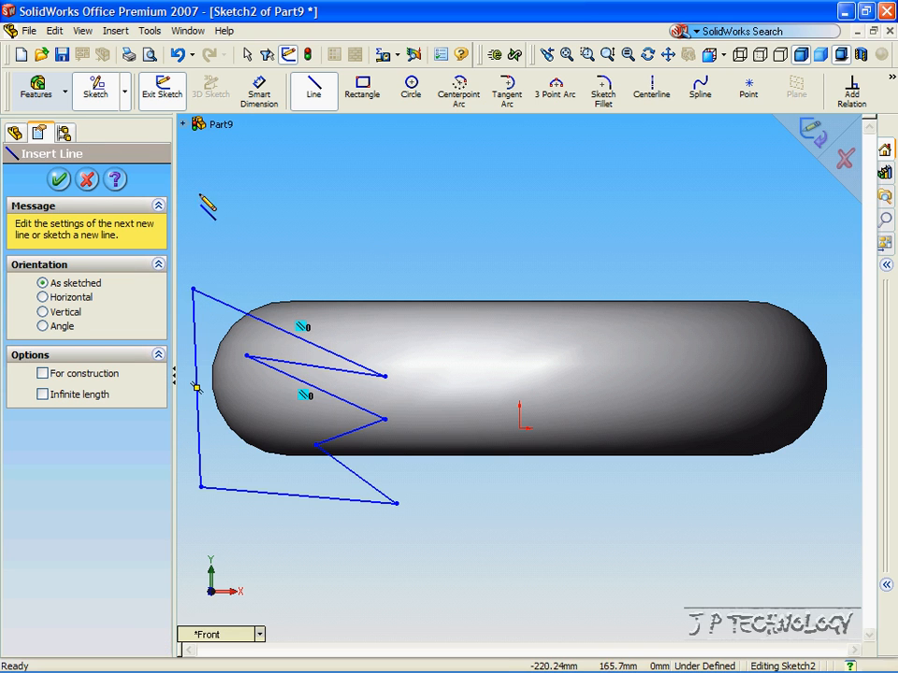
# Start a revolved cut from the zigzag sketch, show the temporary axes, and choose the ring's central axis as its axis of revolution
pyautogui.click(39, 95)
pyautogui.click(307, 93)
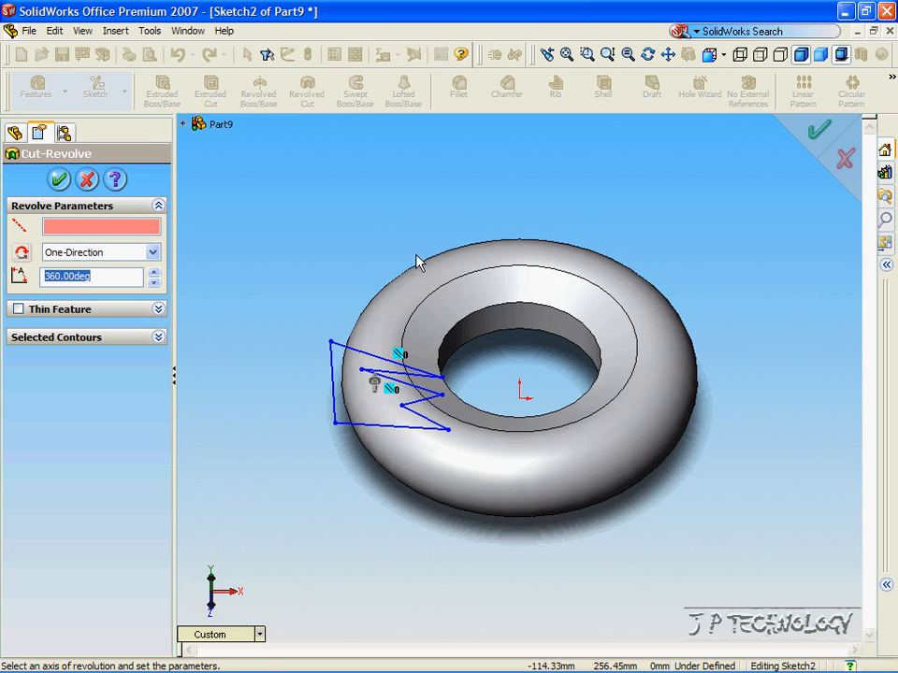
pyautogui.click(82, 30)
pyautogui.click(133, 192)
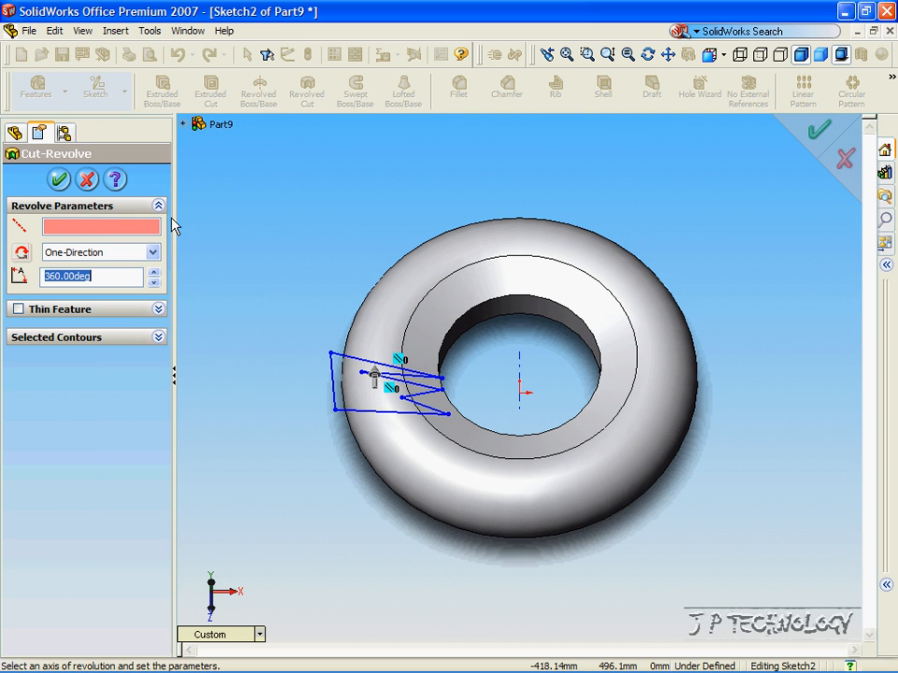
pyautogui.click(522, 372)
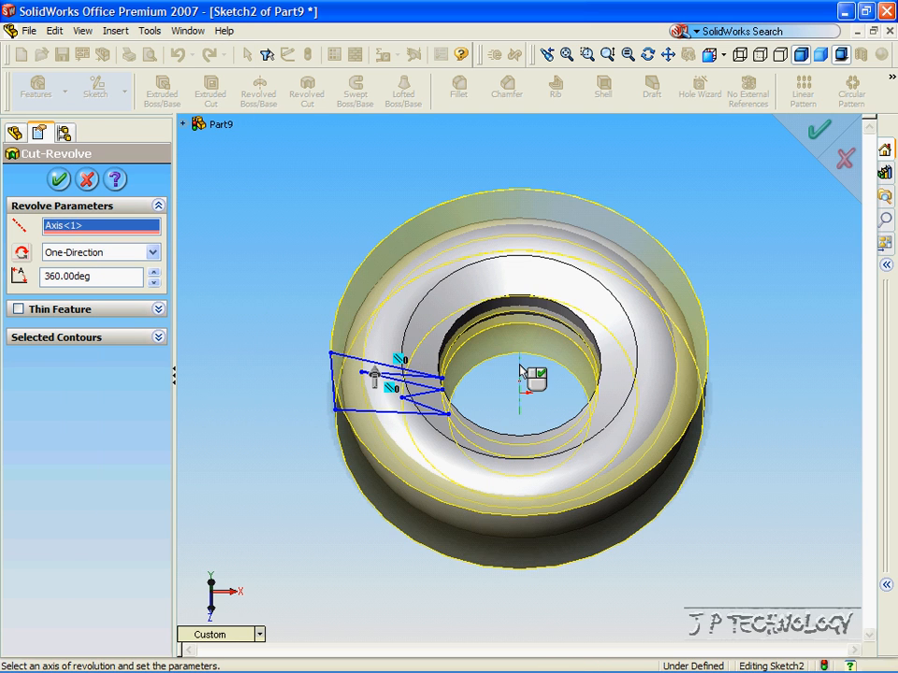
# Accept the full 360-degree revolved cut through the ring and keep all the resulting bodies
pyautogui.press('Down')
pyautogui.press('Down')
pyautogui.press('Down')
pyautogui.press('Down')
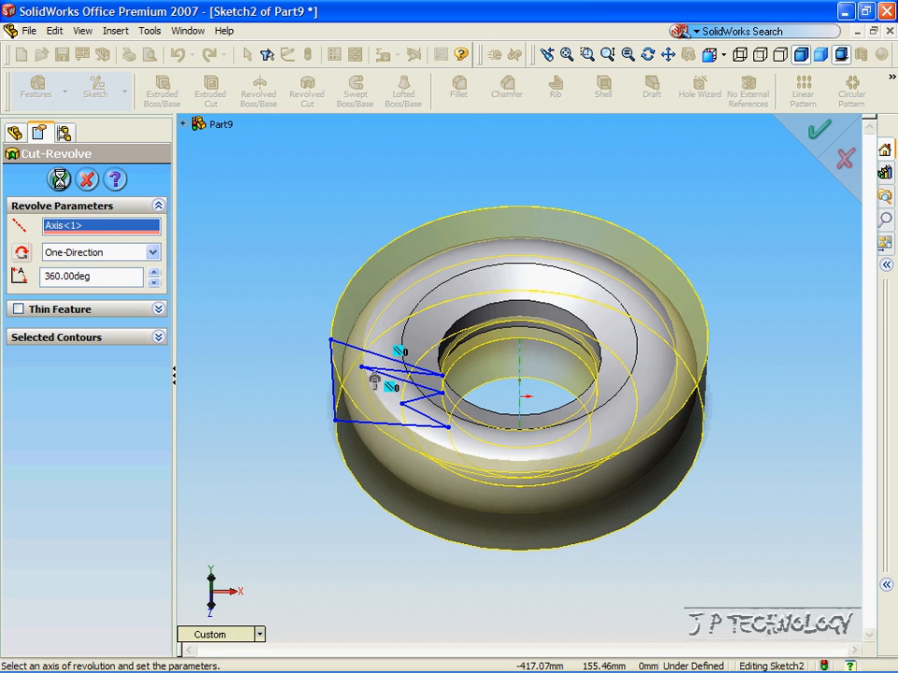
pyautogui.click(58, 178)
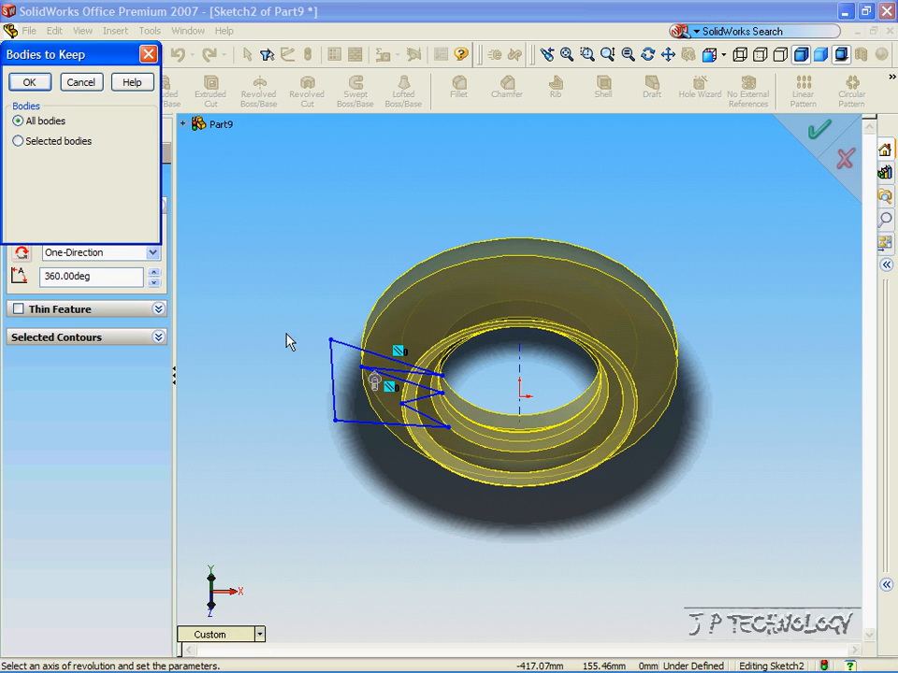
pyautogui.click(30, 83)
# Examine the cut ring's separate bodies and grooves from the front, beneath, above and oblique angles
pyautogui.press('Up')
pyautogui.press('Up')
pyautogui.press('Up')
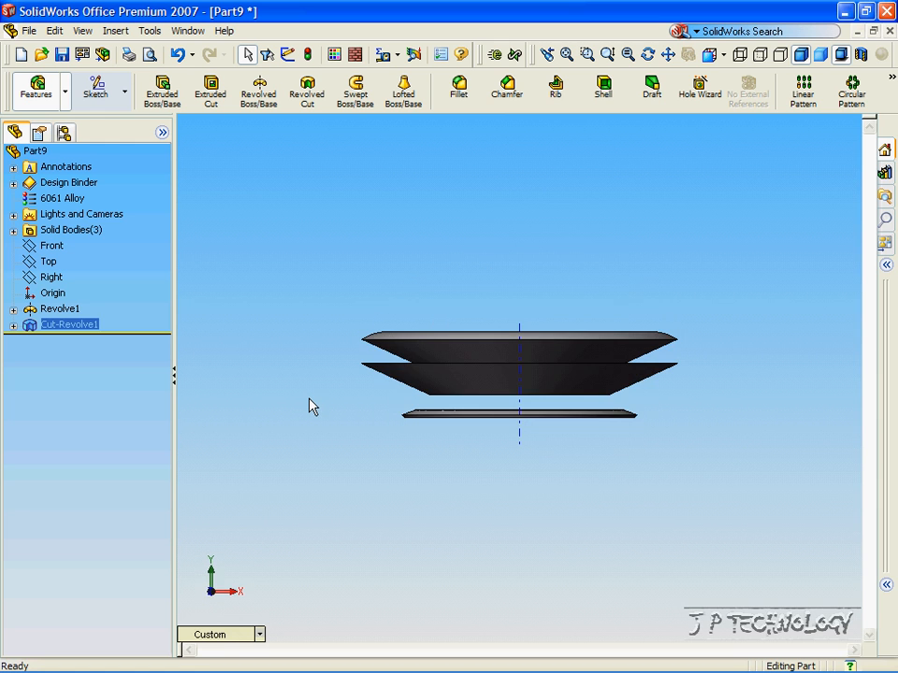
pyautogui.press('Right')
pyautogui.click(310, 395)
pyautogui.press('Down')
pyautogui.press('Down')
pyautogui.press('Right')
pyautogui.press('Right')
pyautogui.press('Right')
pyautogui.press('Right')
pyautogui.press('Up')
pyautogui.press('Up')
pyautogui.press('Up')
pyautogui.press('Up')
pyautogui.press('Up')
pyautogui.press('Up')
pyautogui.press('Up')
pyautogui.press('Up')
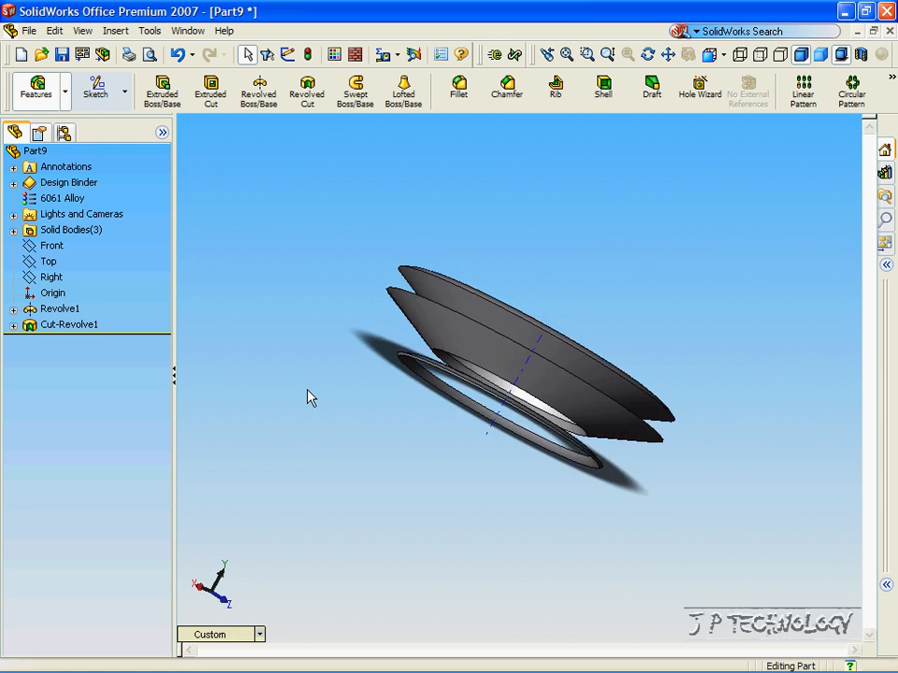
pyautogui.press('Up')
pyautogui.press('Up')
pyautogui.press('Up')
pyautogui.press('Up')
pyautogui.press('Up')
pyautogui.press('Up')
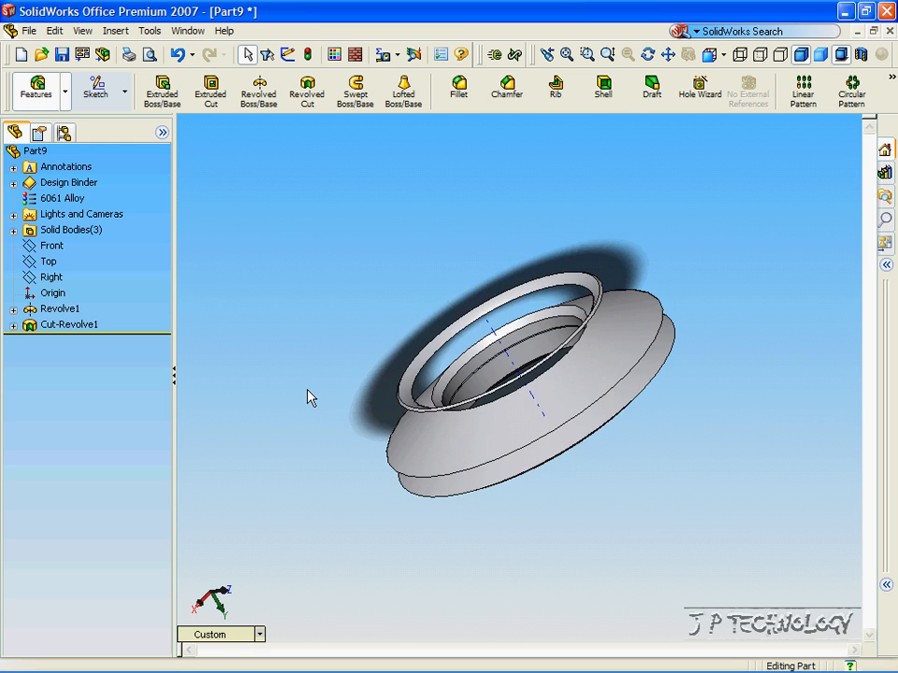
pyautogui.press('Up')
pyautogui.press('Up')
pyautogui.press('Up')
pyautogui.press('Up')
pyautogui.press('Up')
pyautogui.press('Up')
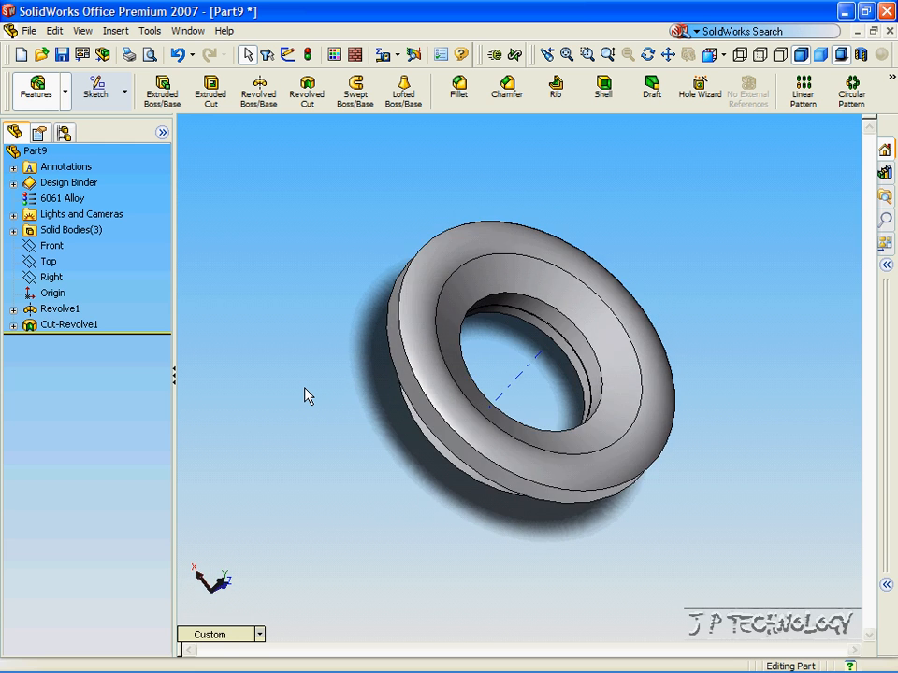
pyautogui.press('Up')
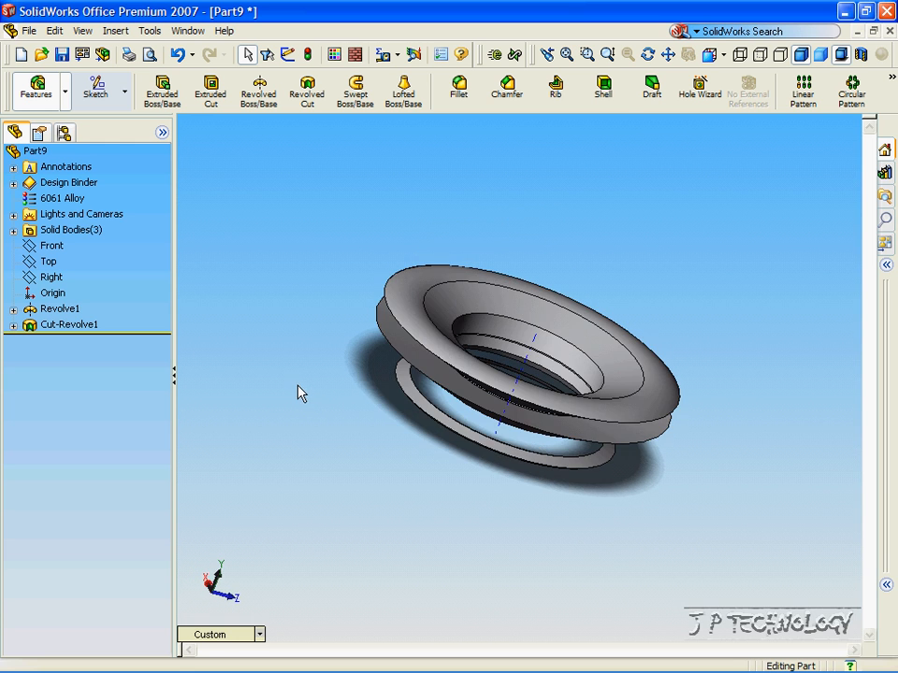